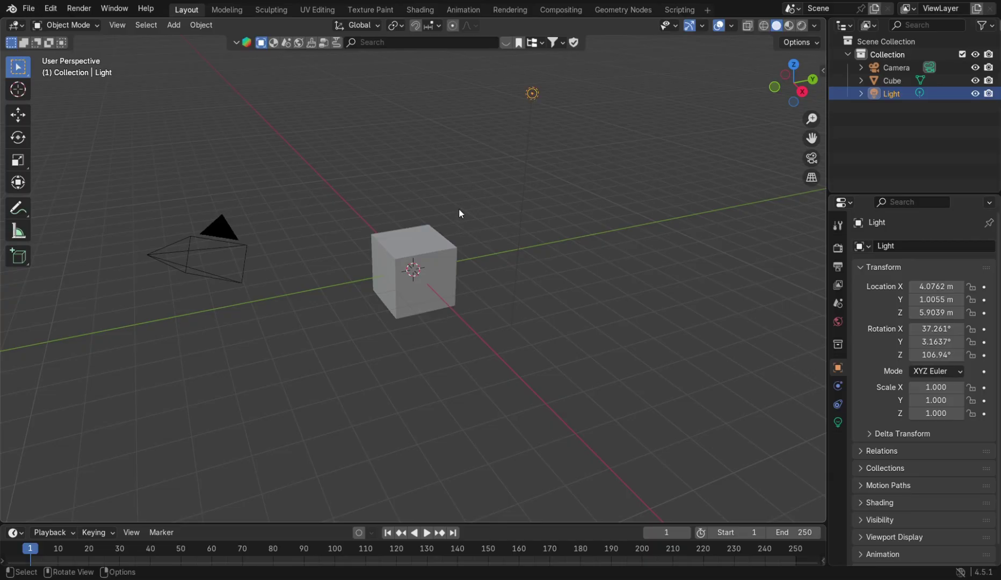
# Select the light, cube and camera together with a box selection and clear the selection.
pyautogui.click(447, 230)
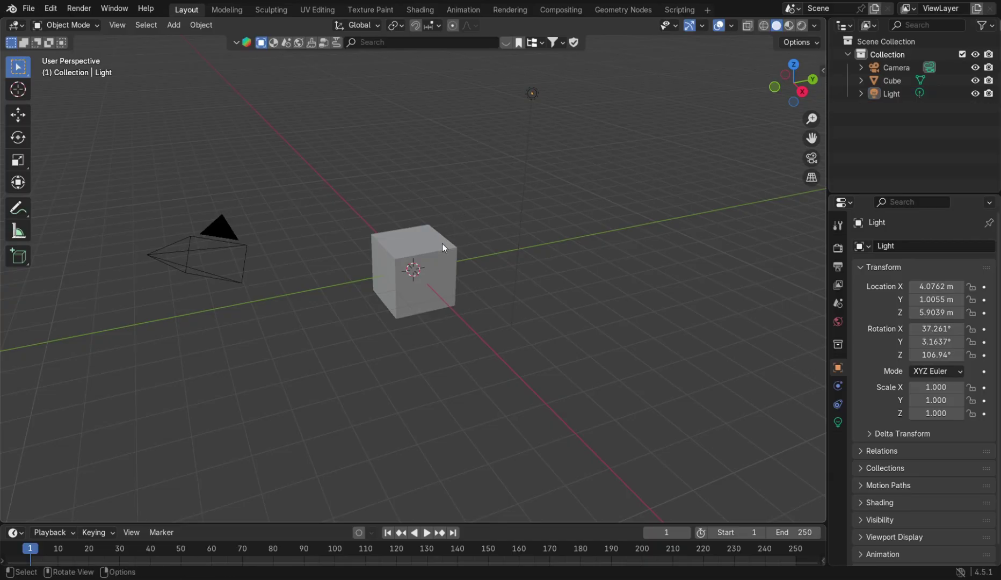
pyautogui.click(443, 246)
pyautogui.click(544, 95)
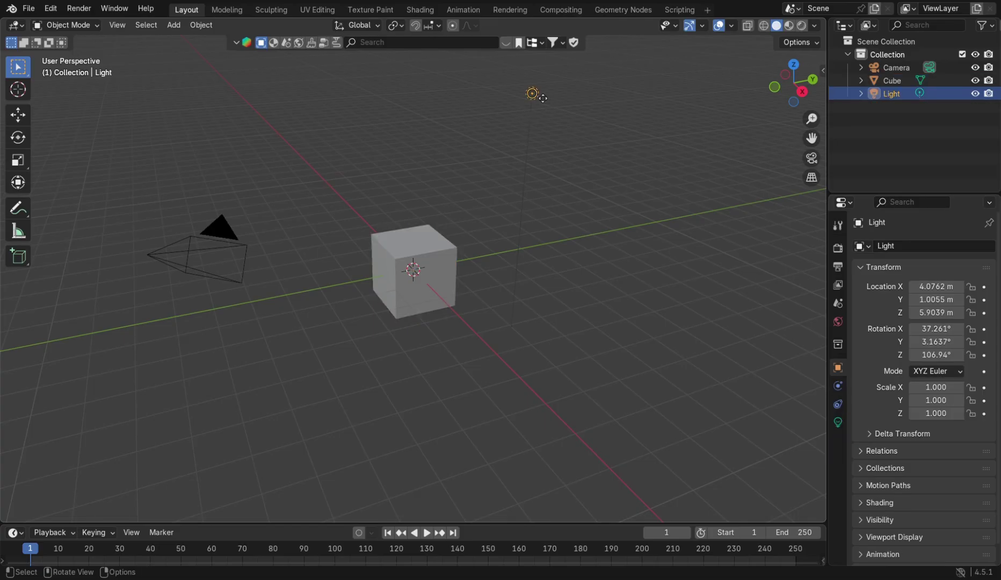
pyautogui.moveTo(588, 80); pyautogui.dragTo(71, 293)
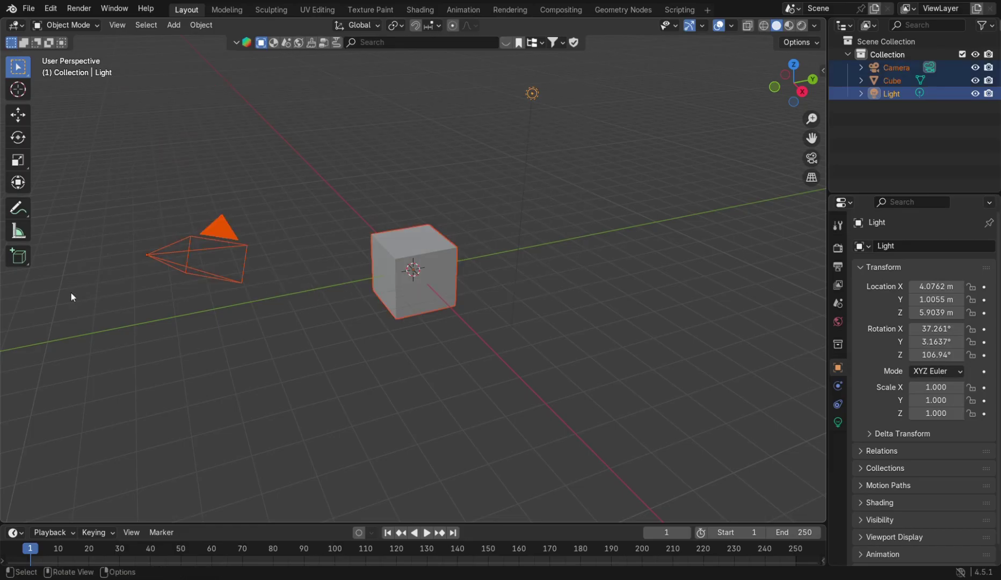
pyautogui.click(464, 175)
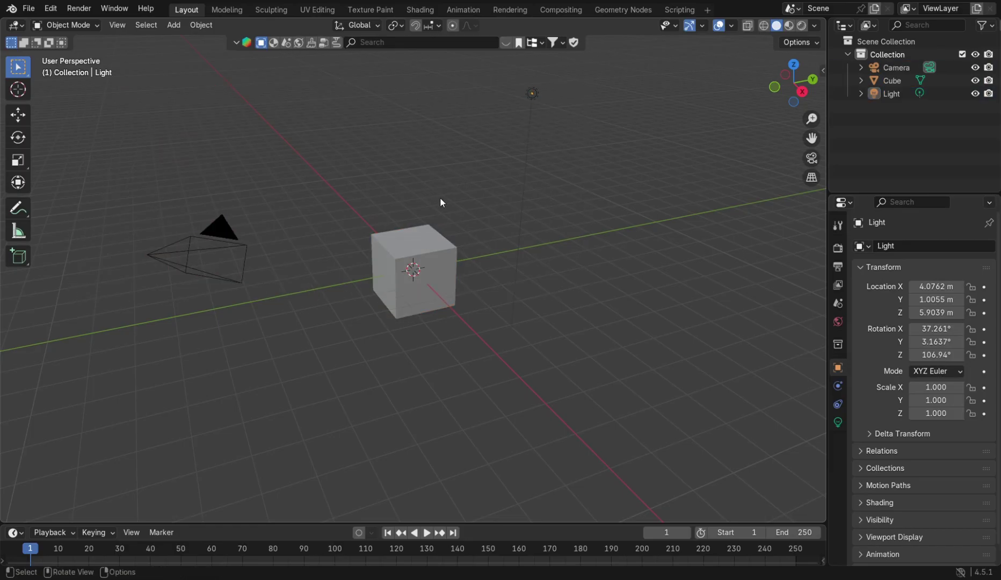
# Add the cube, light and camera one by one to a shared selection and move them together slightly upward.
pyautogui.keyDown('shift'); pyautogui.click(414, 278); pyautogui.keyUp('shift')
pyautogui.keyDown('shift'); pyautogui.click(529, 94); pyautogui.keyUp('shift')
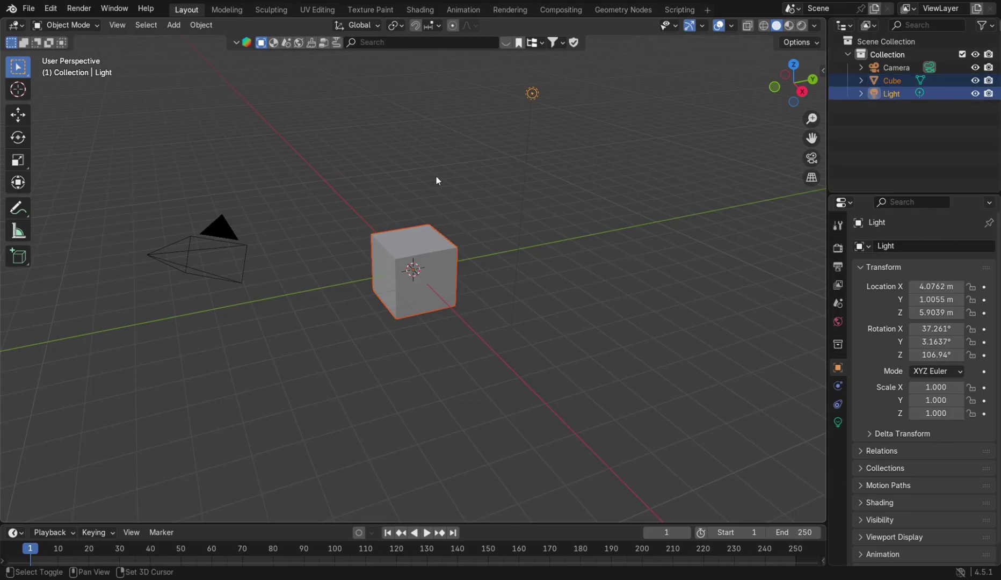
pyautogui.keyDown('shift'); pyautogui.click(235, 244); pyautogui.keyUp('shift')
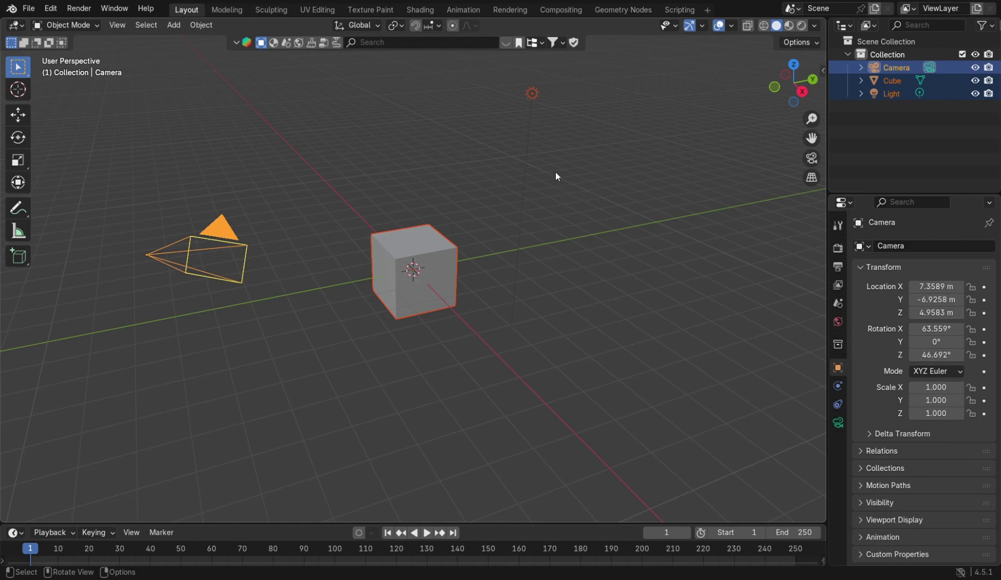
pyautogui.press('g')
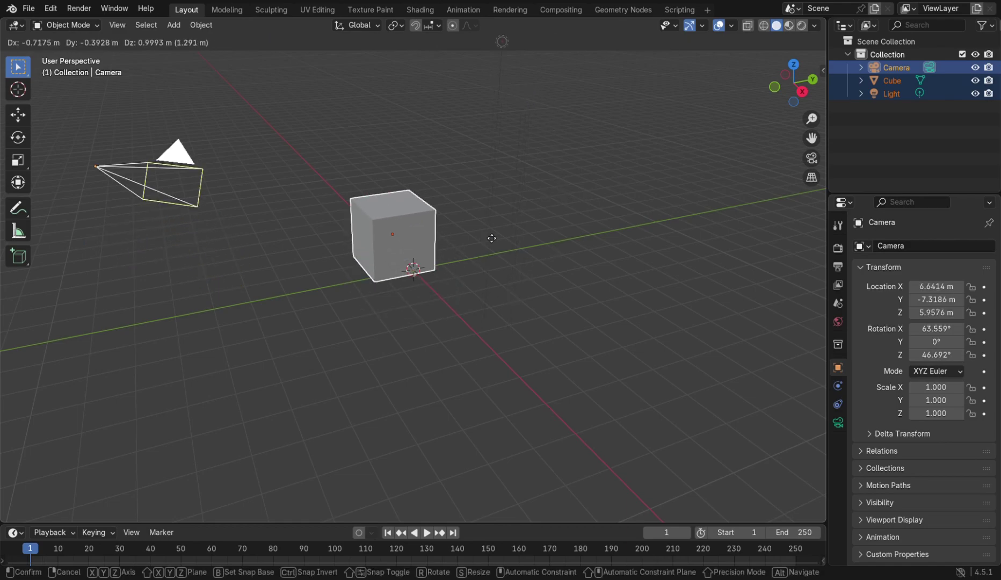
pyautogui.click(523, 265)
# Delete the selected camera, cube and light, undo the deletion once, and delete all three again.
pyautogui.press('x')
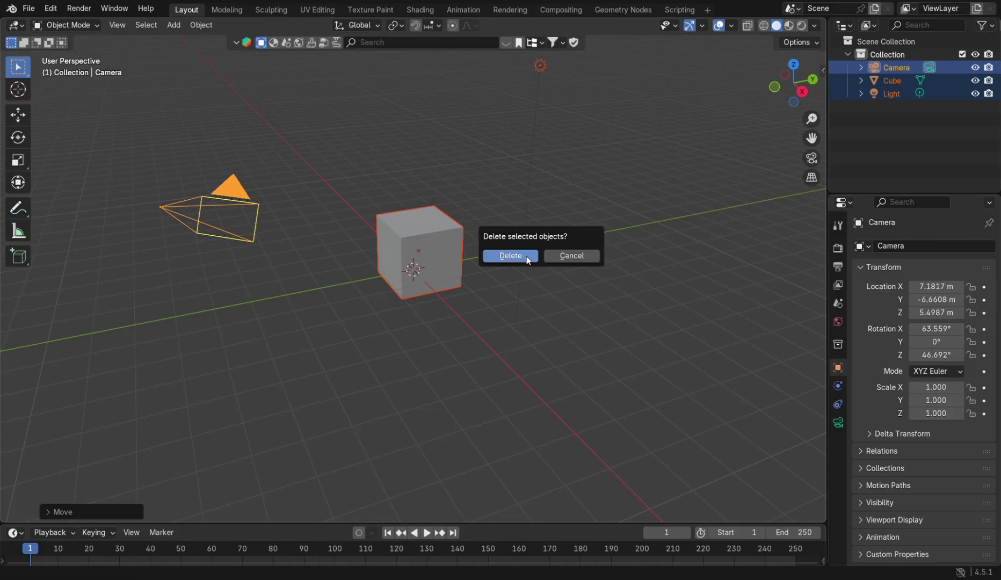
pyautogui.click(526, 258)
pyautogui.press('ctrl')
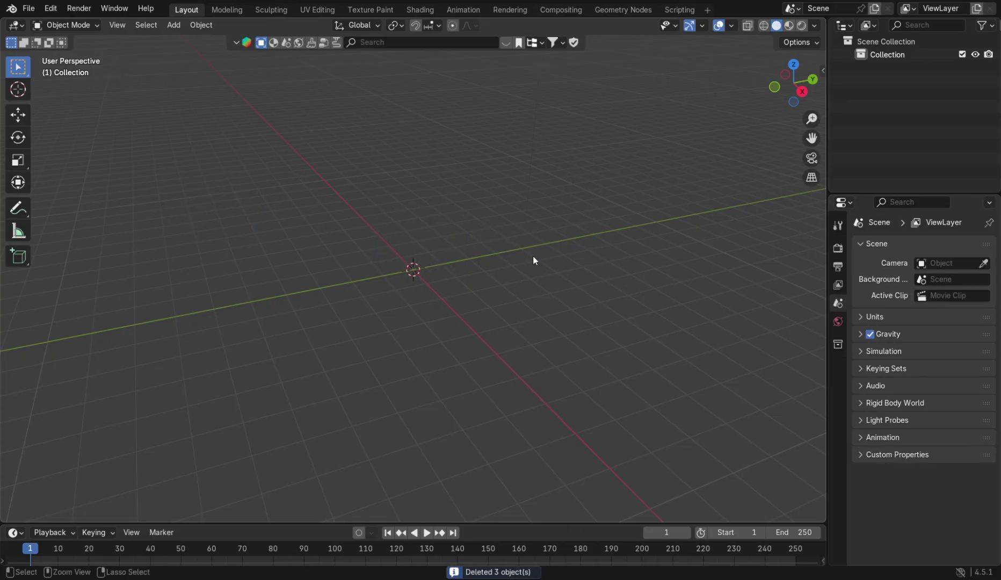
pyautogui.hotkey('ctrl', 'z')
pyautogui.press('x')
pyautogui.click(597, 193)
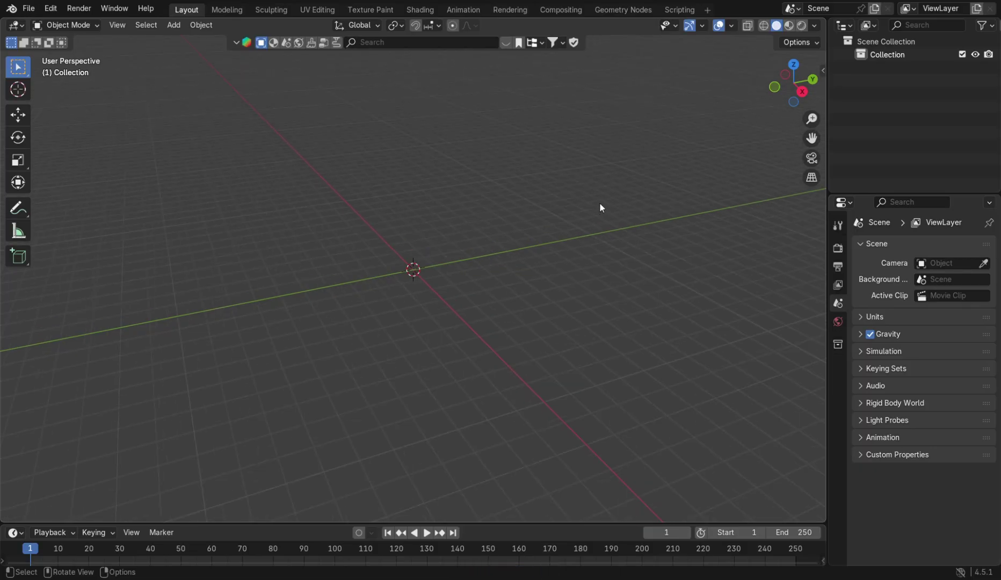
# Add a monkey mesh at the world origin of the empty scene.
pyautogui.scroll(2, 601, 208)
pyautogui.moveTo(597, 211); pyautogui.dragTo(557, 188, button='middle')
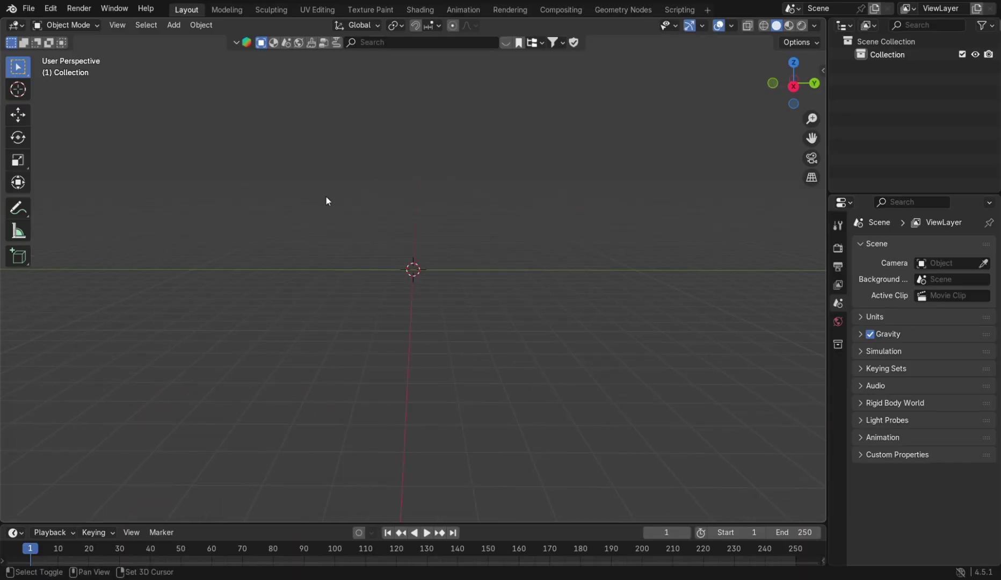
pyautogui.keyDown('shift'); pyautogui.moveTo(232, 170); pyautogui.dragTo(287, 237, button='middle'); pyautogui.keyUp('shift')
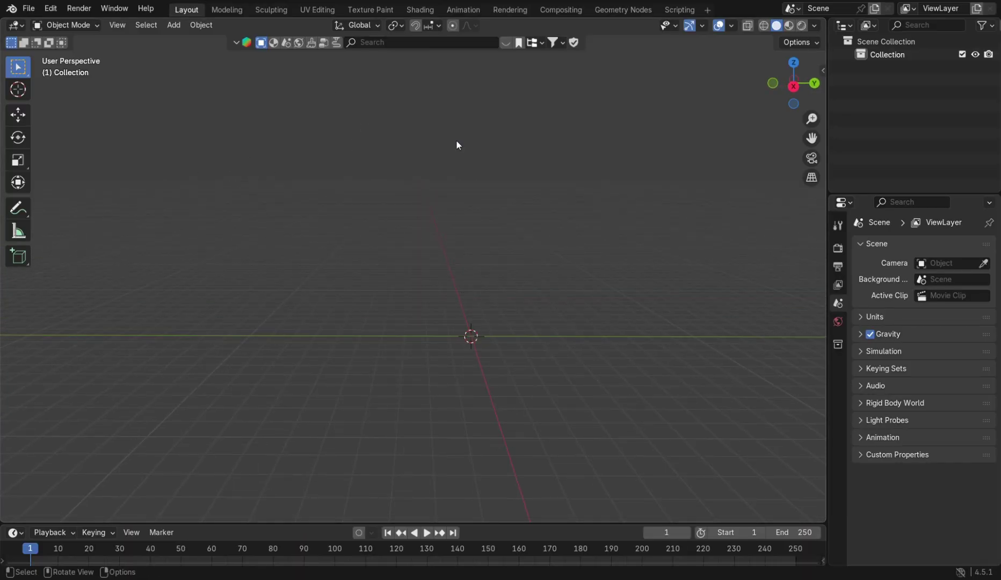
pyautogui.moveTo(494, 283); pyautogui.dragTo(368, 334, button='middle')
pyautogui.hotkey('shift', 'a')
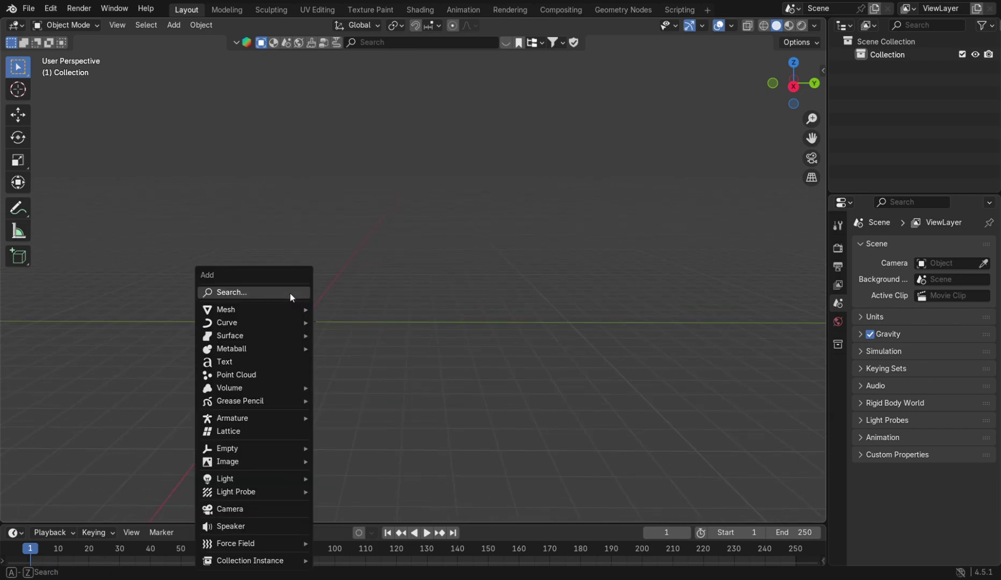
pyautogui.moveTo(289, 317)
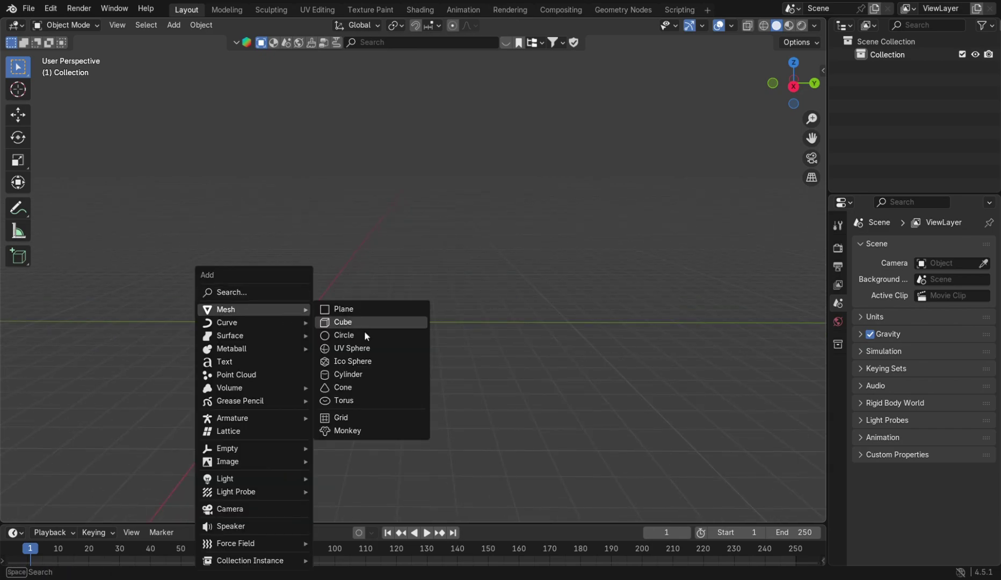
pyautogui.click(364, 430)
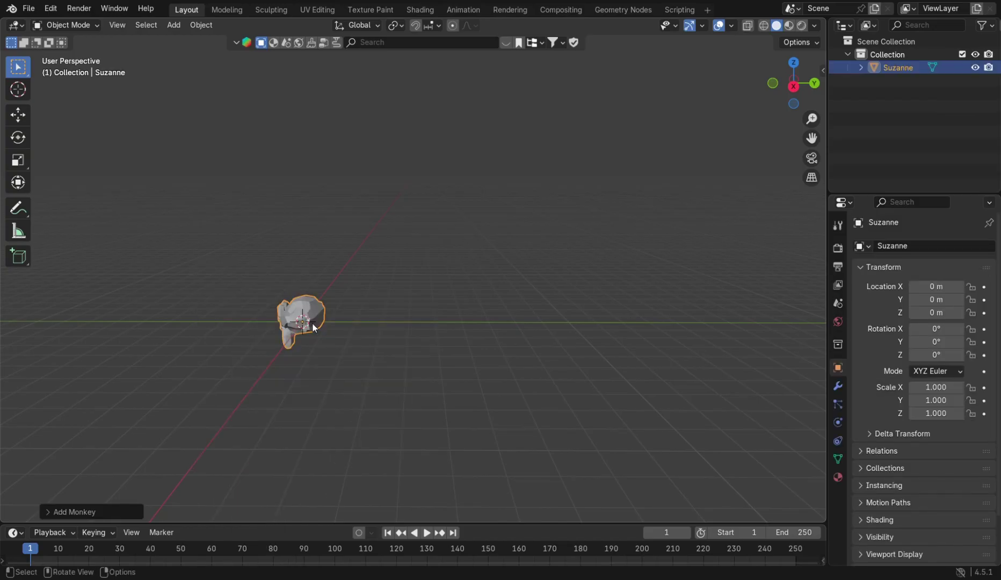
# View the monkey head from the front and scale it uniformly to about 1.03.
pyautogui.click(773, 83)
pyautogui.scroll(5, 650, 296)
pyautogui.scroll(-2, 645, 302)
pyautogui.press('s')
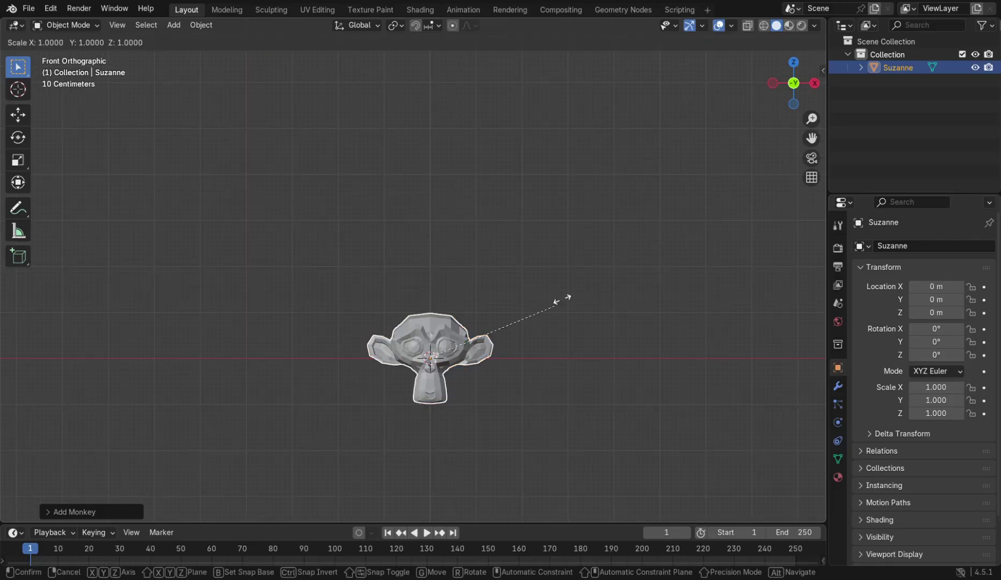
pyautogui.press('Return')
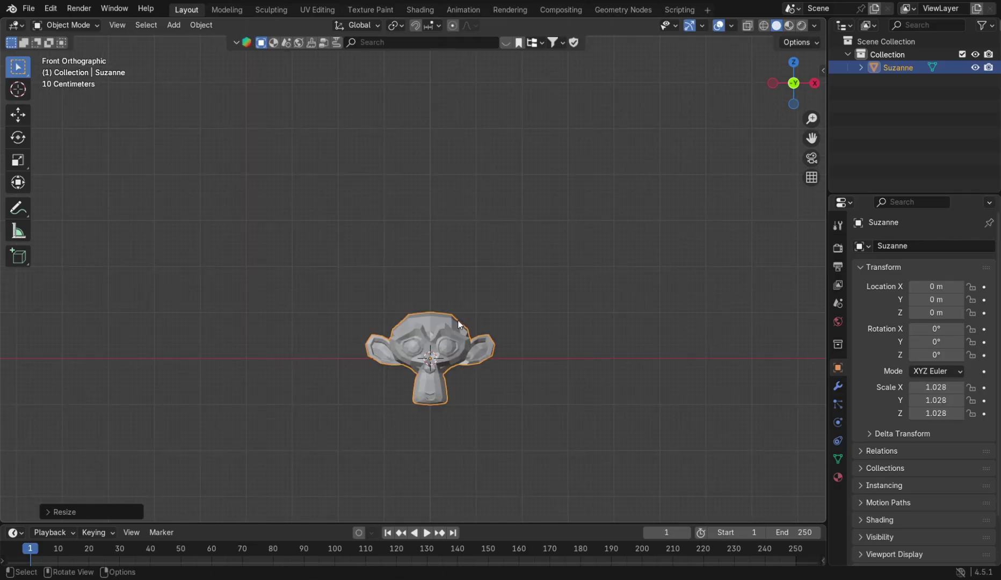
# Scale the monkey head along Z to about 1.53 and along X to about 0.72.
pyautogui.press('s')
pyautogui.press('z')
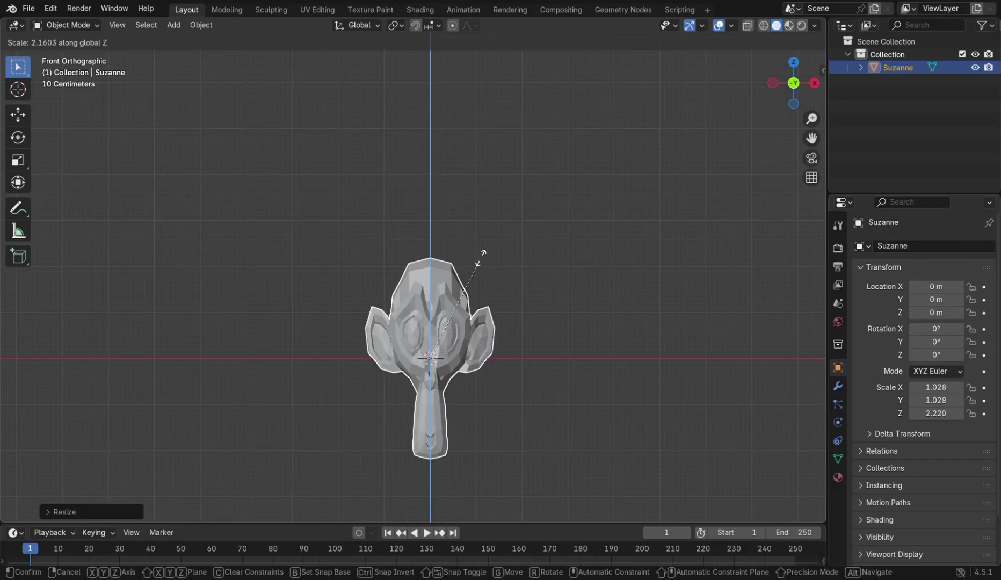
pyautogui.click(495, 305)
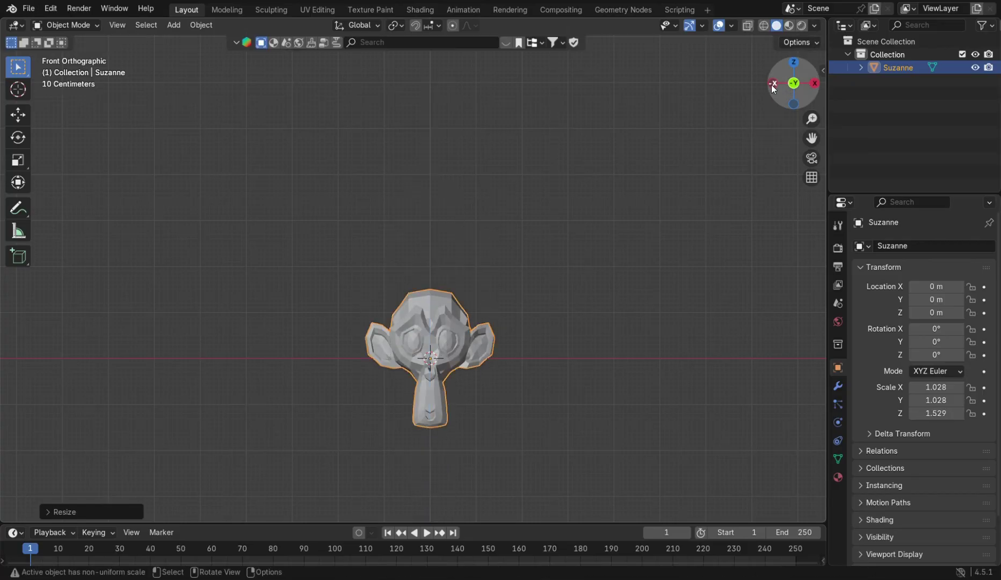
pyautogui.press('s')
pyautogui.press('x')
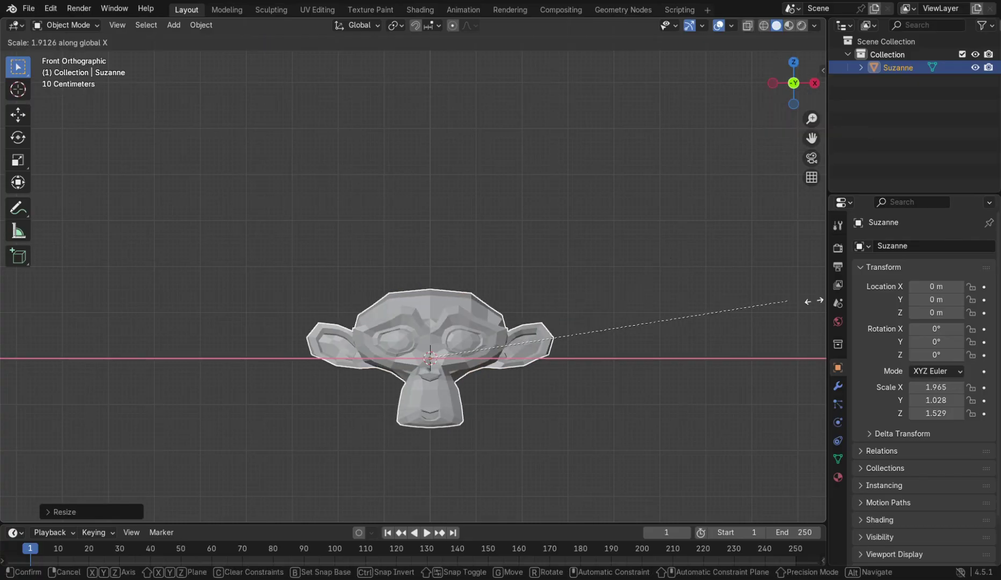
pyautogui.click(486, 275)
# Stretch the monkey head along Z to a scale of about 4.42 and rescale it freely along Y.
pyautogui.press('s')
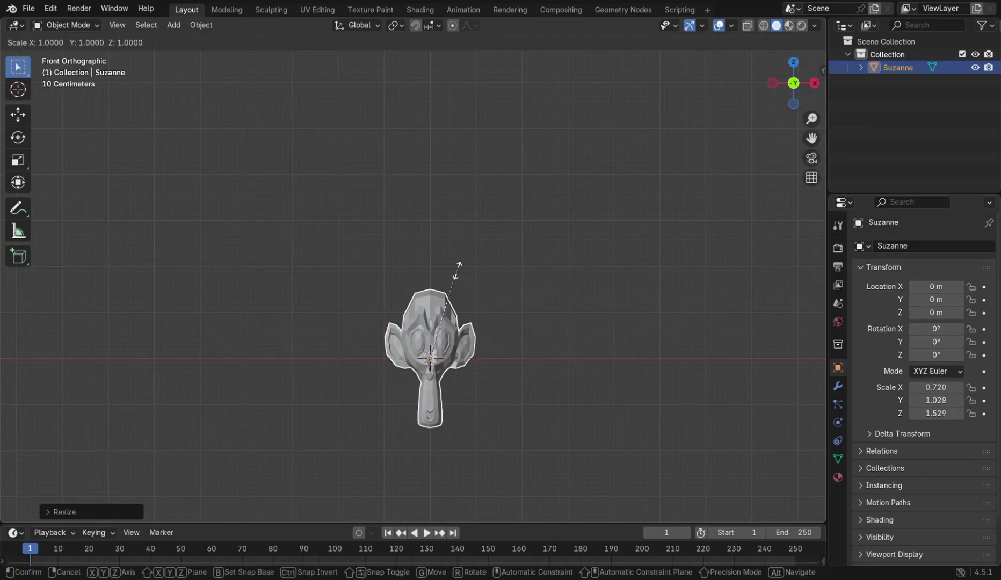
pyautogui.press('z')
pyautogui.click(520, 217)
pyautogui.press('s')
pyautogui.press('y')
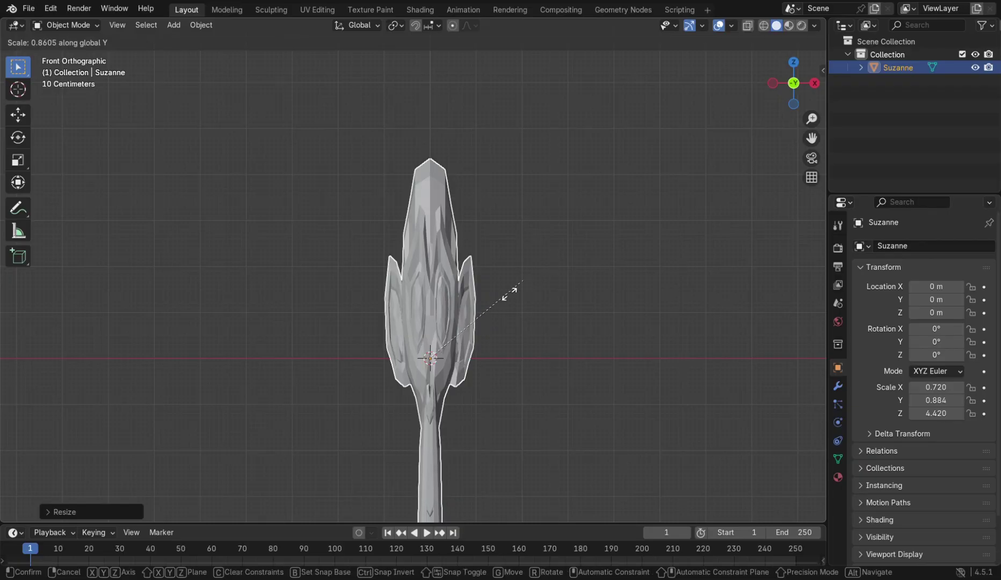
pyautogui.click(537, 333)
# Replace the stretched monkey head with a UV sphere at the origin, scaled uniformly to about 2.09.
pyautogui.moveTo(537, 336); pyautogui.dragTo(499, 346, button='middle')
pyautogui.press('Delete')
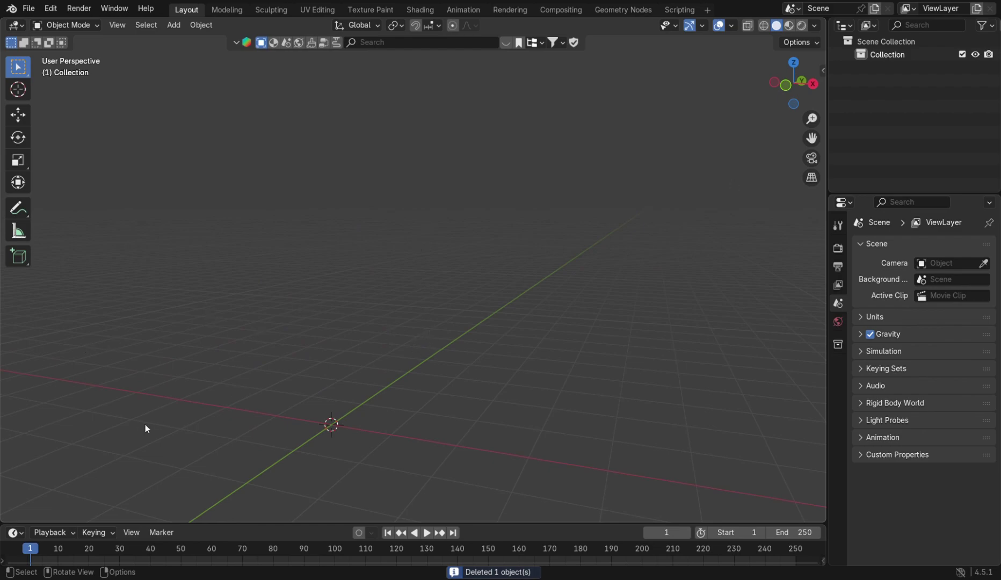
pyautogui.hotkey('shift', 'a')
pyautogui.moveTo(221, 313)
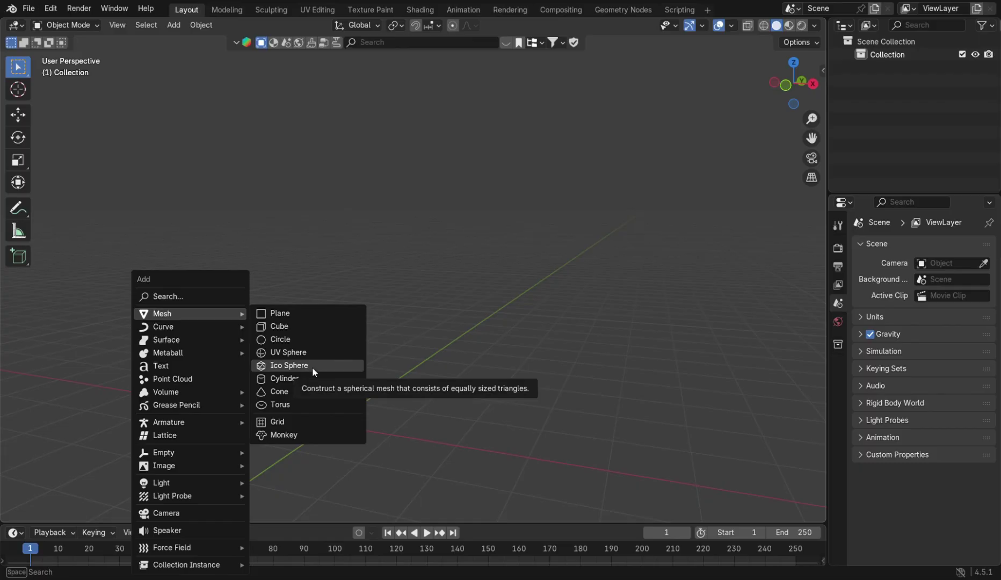
pyautogui.click(321, 355)
pyautogui.press('s')
pyautogui.click(215, 225)
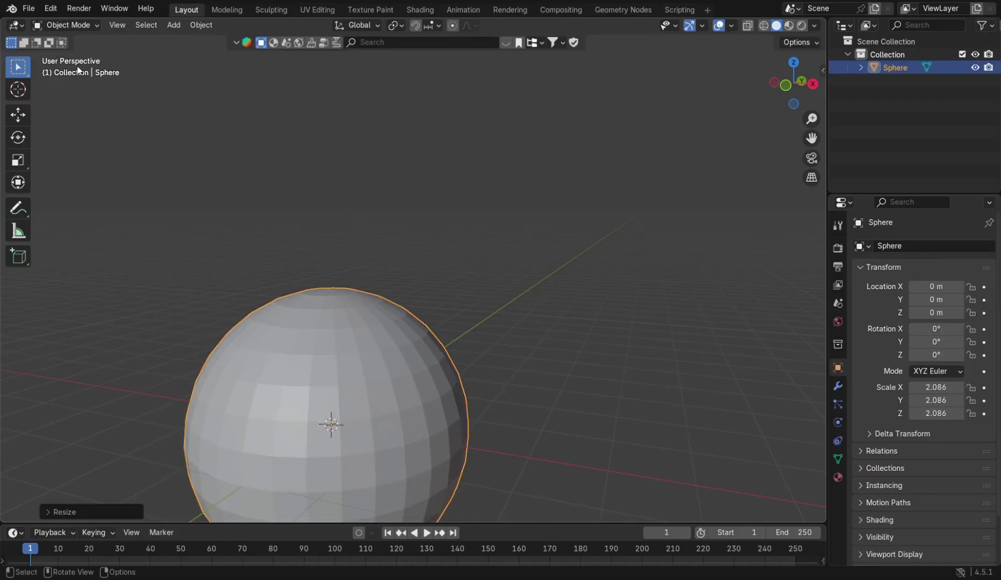
# Add a cube mesh and move it out of the sphere to a free spot above and beside it.
pyautogui.click(51, 25)
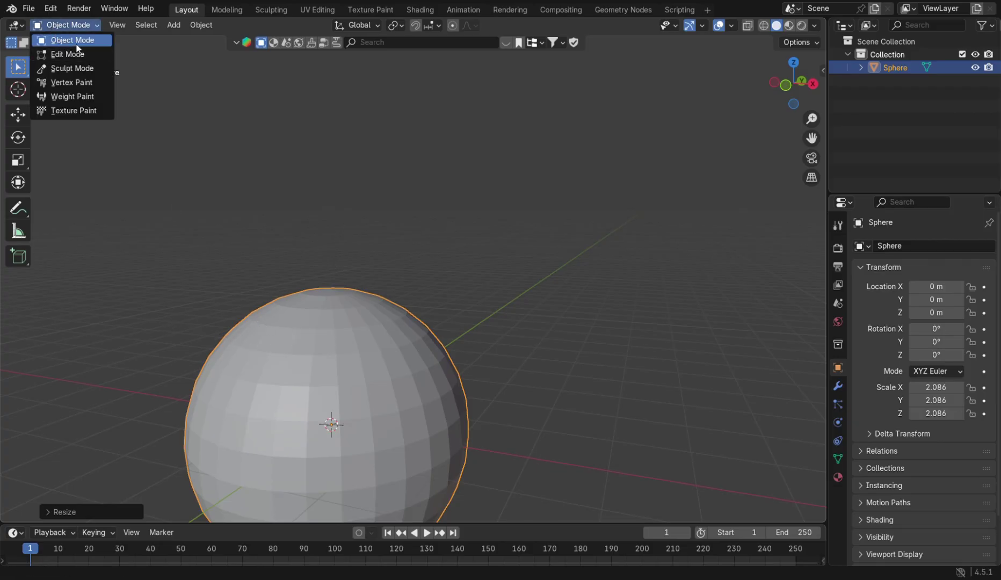
pyautogui.click(501, 357)
pyautogui.hotkey('shift', 'a')
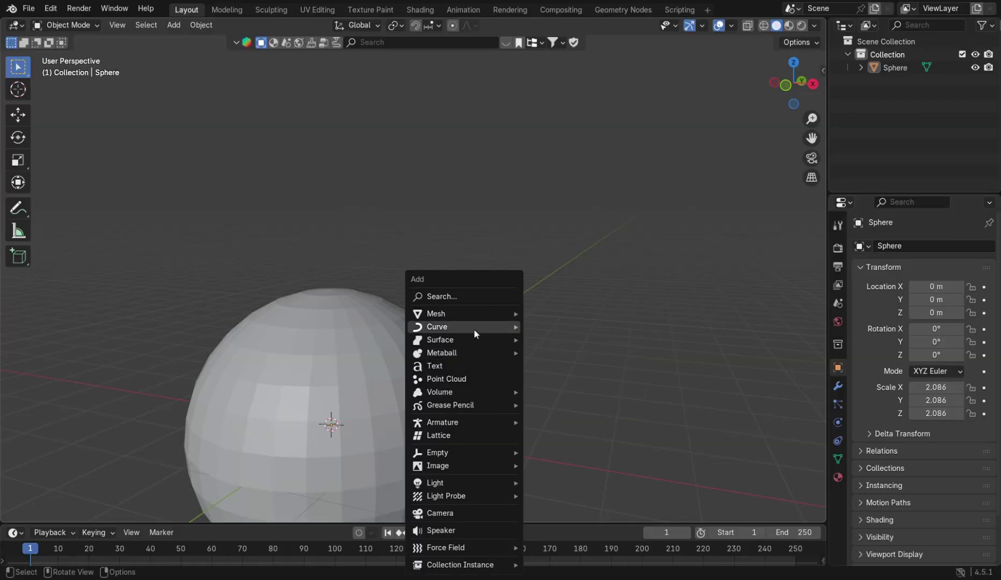
pyautogui.moveTo(457, 313)
pyautogui.click(544, 326)
pyautogui.scroll(-6, 516, 344)
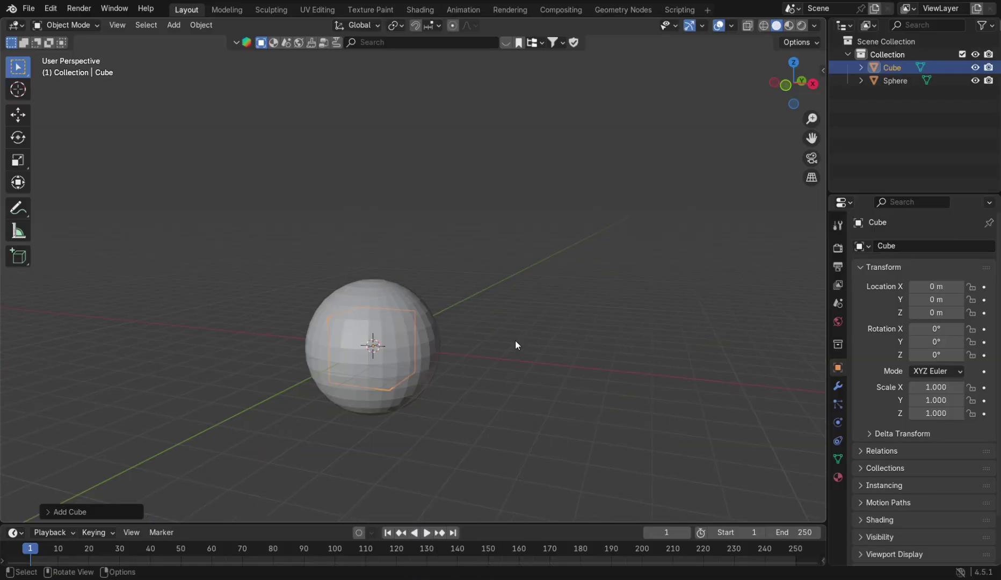
pyautogui.press('g')
pyautogui.click(524, 305)
# Duplicate the cube five times and spread the copies at different places around the sphere.
pyautogui.moveTo(524, 305); pyautogui.dragTo(549, 345, button='middle')
pyautogui.hotkey('shift', 'd')
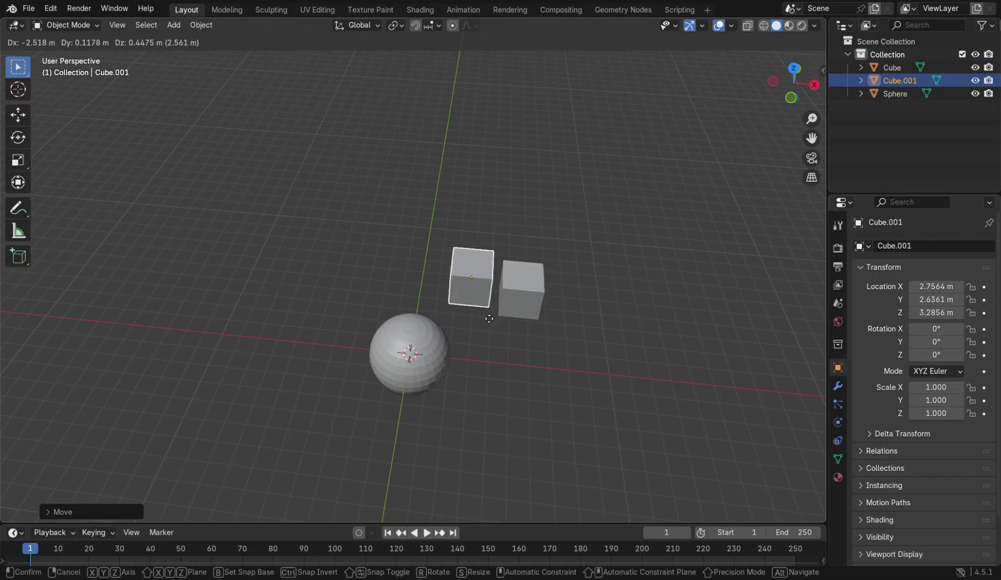
pyautogui.click(484, 312)
pyautogui.hotkey('shift', 'd')
pyautogui.click(287, 297)
pyautogui.hotkey('shift', 'd')
pyautogui.click(248, 422)
pyautogui.hotkey('shift', 'd')
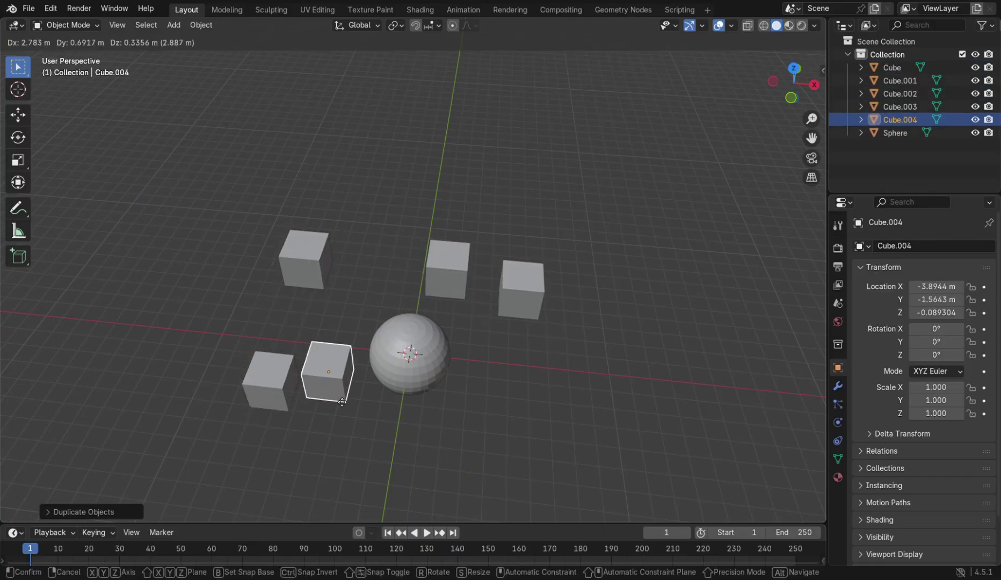
pyautogui.click(394, 275)
pyautogui.hotkey('shift', 'd')
pyautogui.click(573, 247)
pyautogui.moveTo(447, 378); pyautogui.dragTo(461, 304, button='middle')
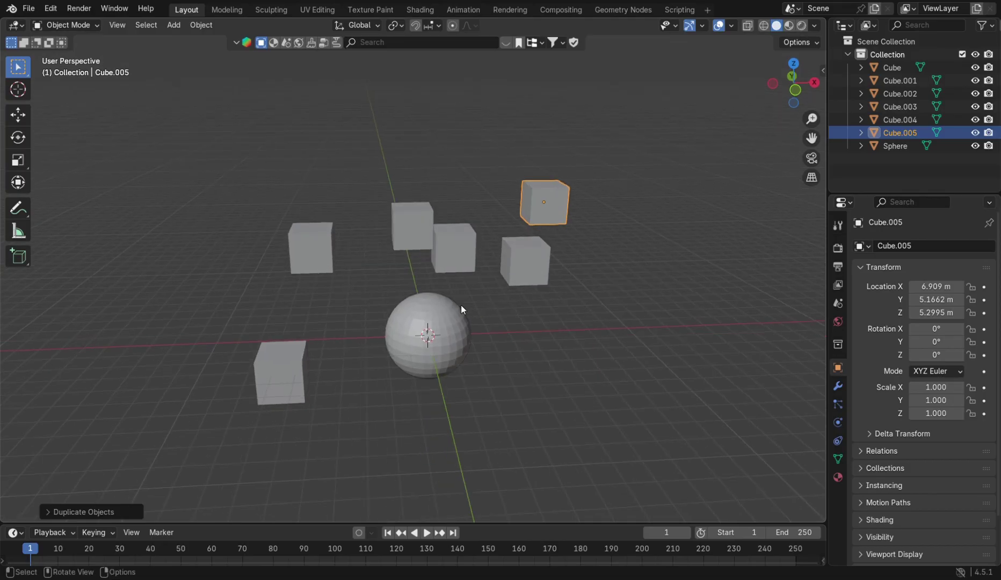
# Open the sphere in Edit Mode and switch the mesh selection to faces.
pyautogui.click(530, 254)
pyautogui.click(420, 327)
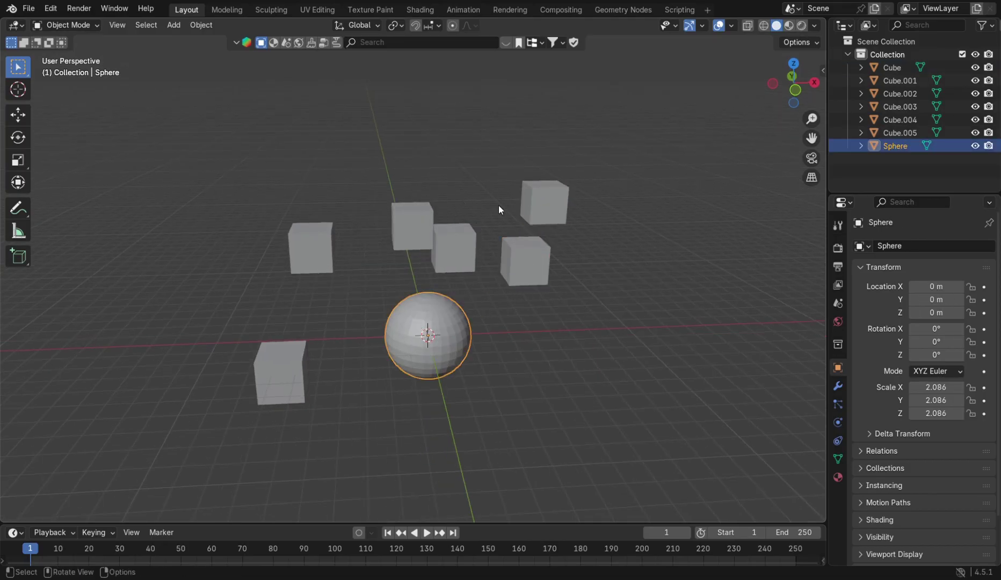
pyautogui.click(69, 21)
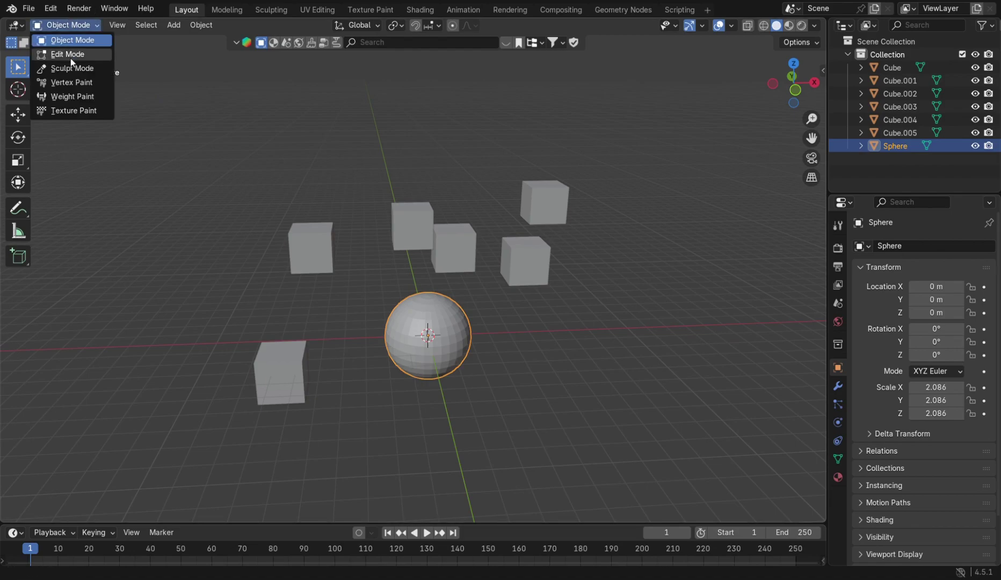
pyautogui.click(71, 58)
pyautogui.scroll(2, 469, 384)
pyautogui.scroll(3, 469, 384)
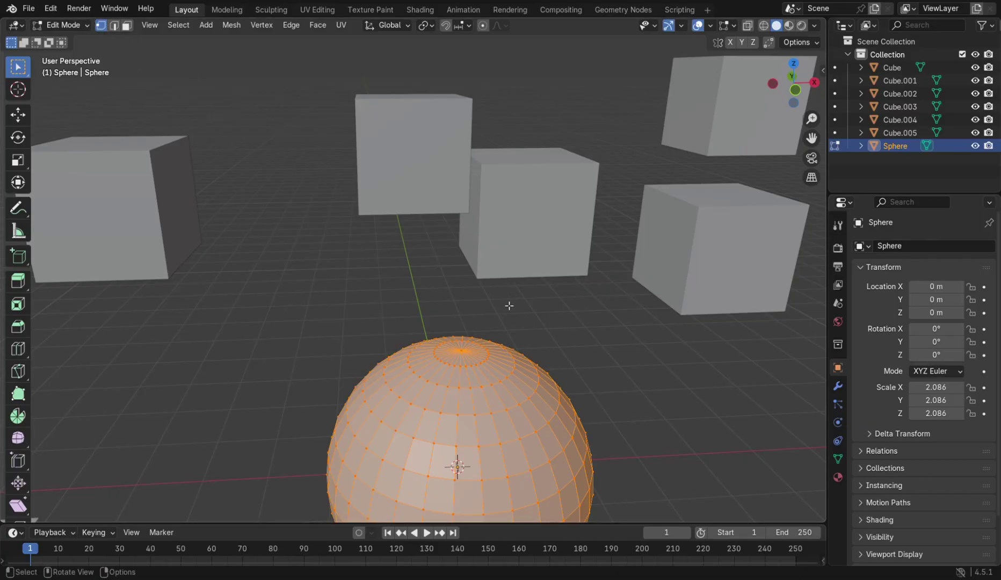
pyautogui.click(115, 24)
pyautogui.click(128, 25)
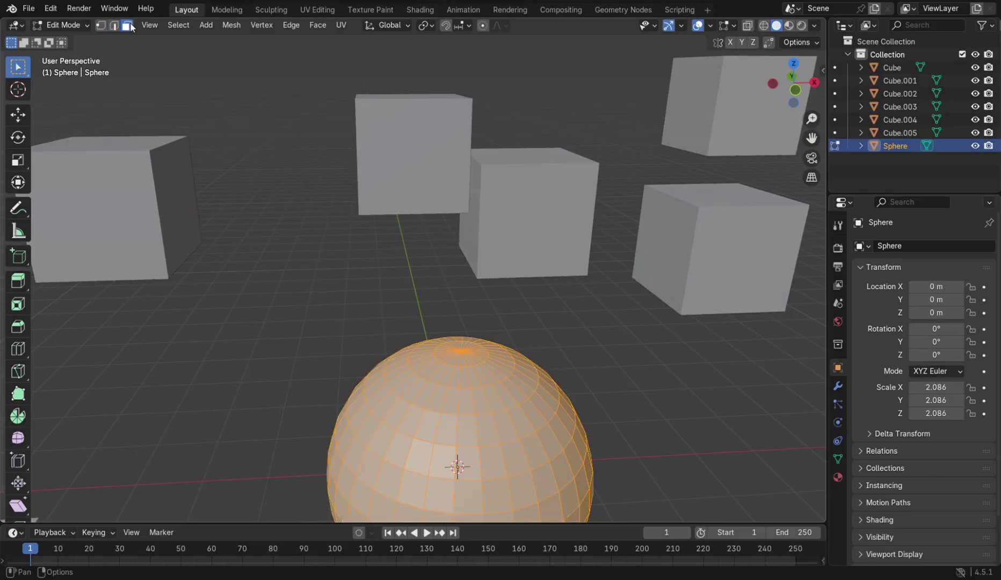
# Pull the upper edge of a front face on the sphere up and away from the surface.
pyautogui.click(468, 438)
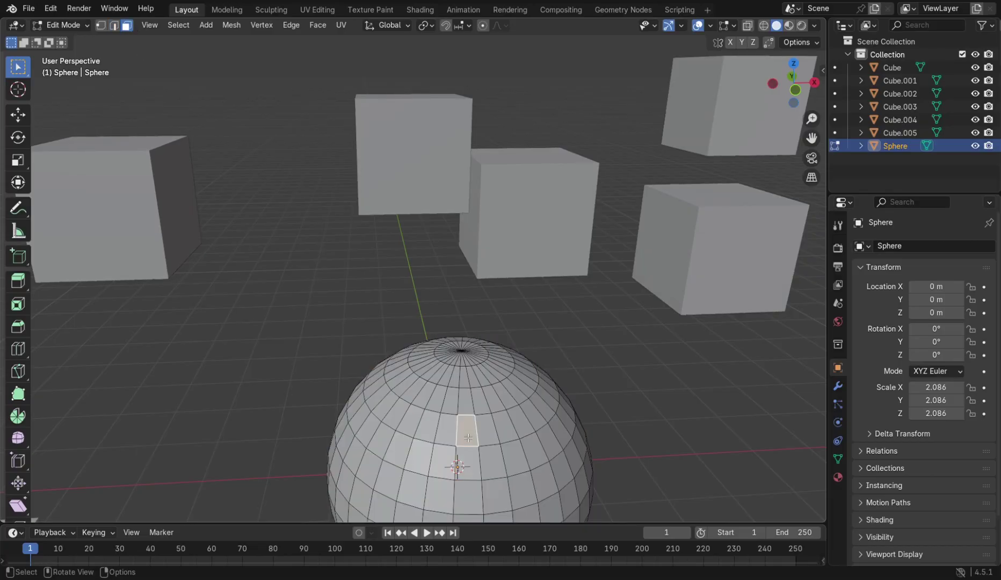
pyautogui.click(114, 25)
pyautogui.click(471, 416)
pyautogui.press('e')
pyautogui.click(516, 366)
# Move a single vertex on the sphere's upper left side outward to form a tall spike.
pyautogui.click(100, 25)
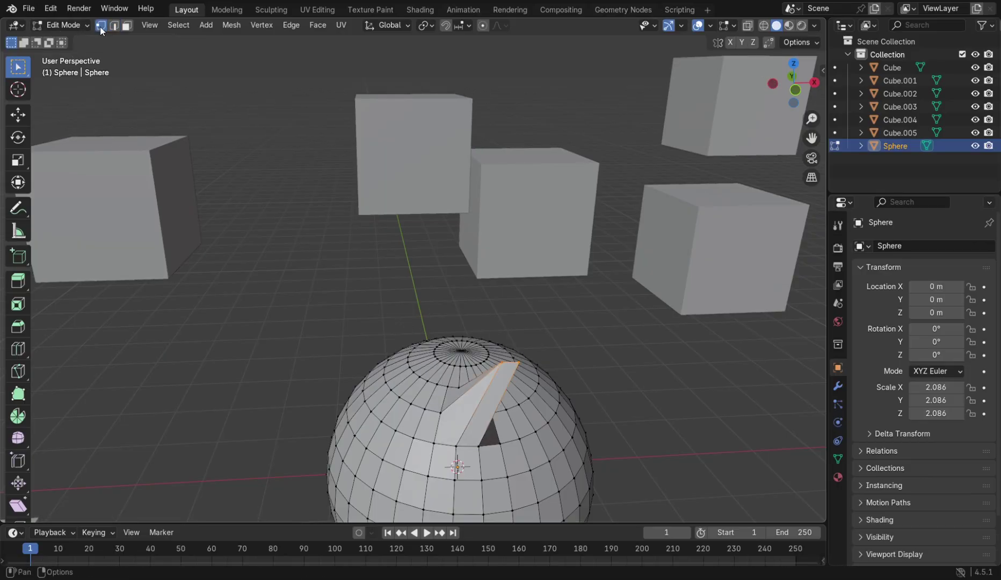
pyautogui.click(393, 399)
pyautogui.press('g')
pyautogui.click(341, 298)
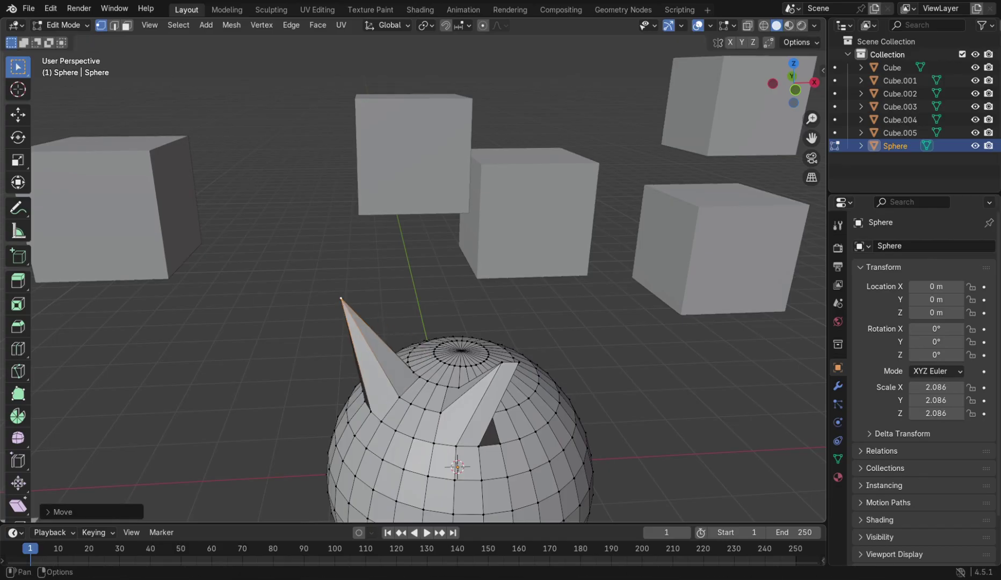
# Switch to face selection and raise the face beside the pulled-out edge well above the sphere.
pyautogui.click(127, 40)
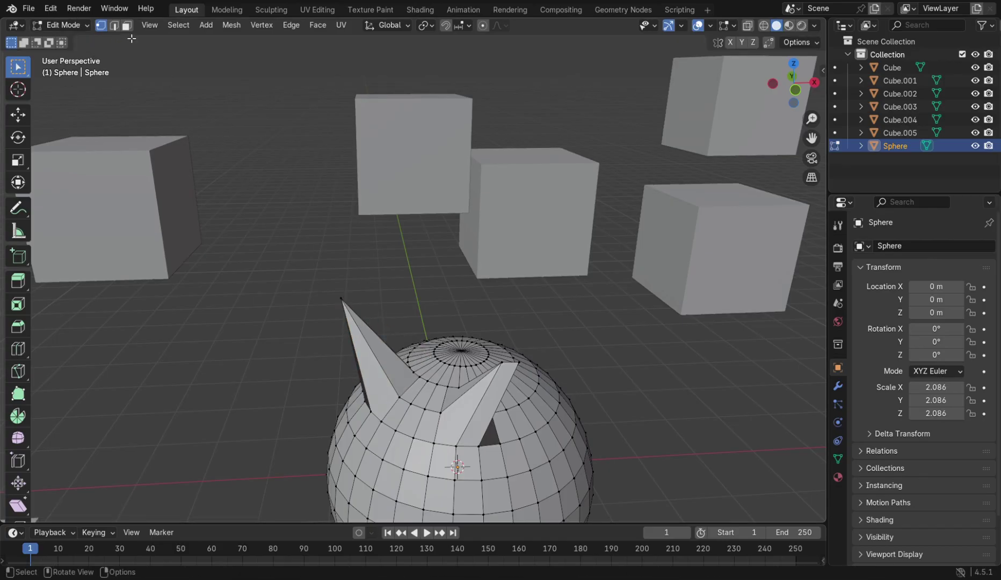
pyautogui.click(127, 30)
pyautogui.click(484, 383)
pyautogui.press('g')
pyautogui.click(530, 286)
# Move one face on the sphere's side opposite the spike a short distance outward.
pyautogui.moveTo(530, 286); pyautogui.dragTo(434, 373, button='middle')
pyautogui.click(403, 384)
pyautogui.press('g')
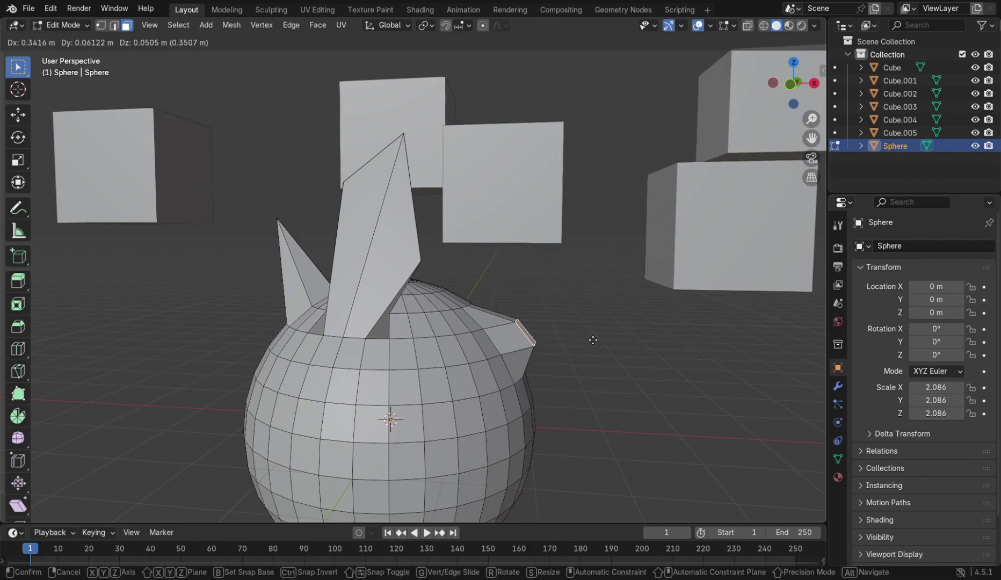
pyautogui.click(585, 327)
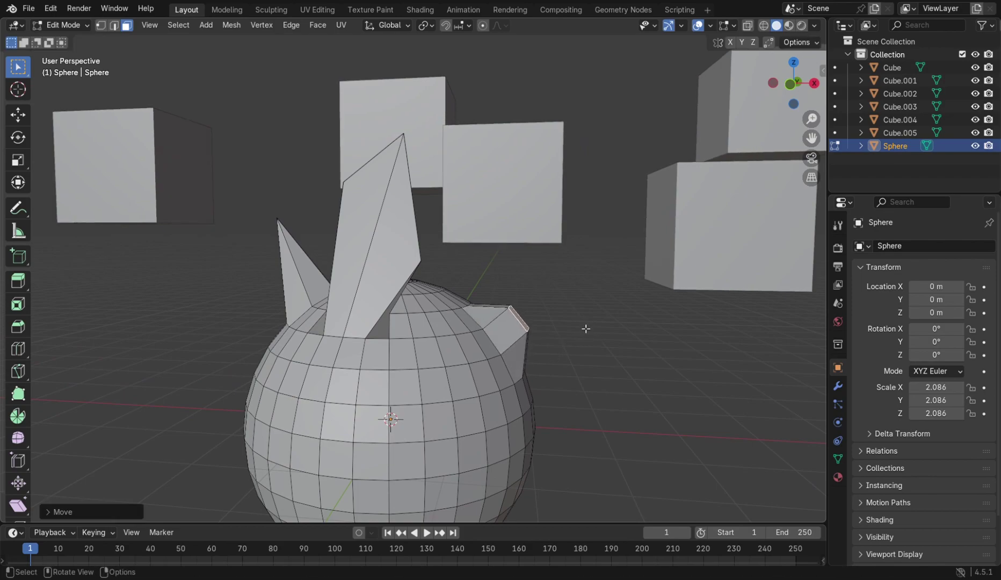
# Extrude the pulled-out side face into a very long bar along the global Y axis.
pyautogui.press('e')
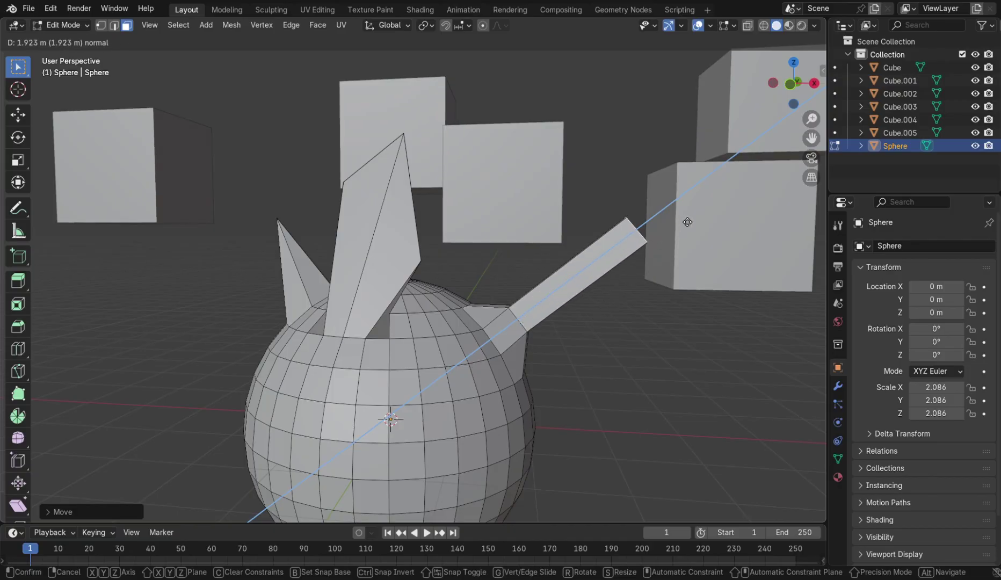
pyautogui.press('c')
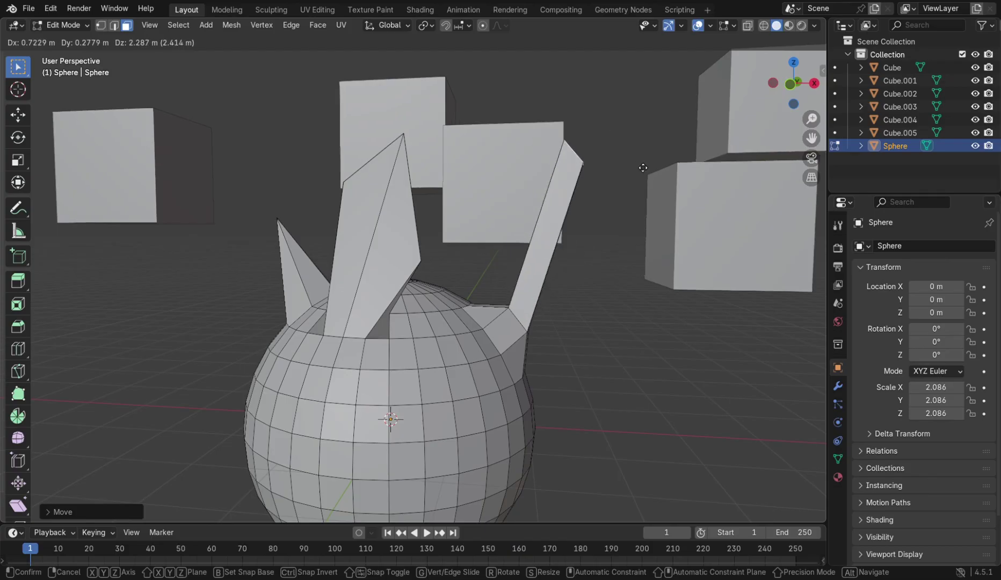
pyautogui.press('x')
pyautogui.press('y')
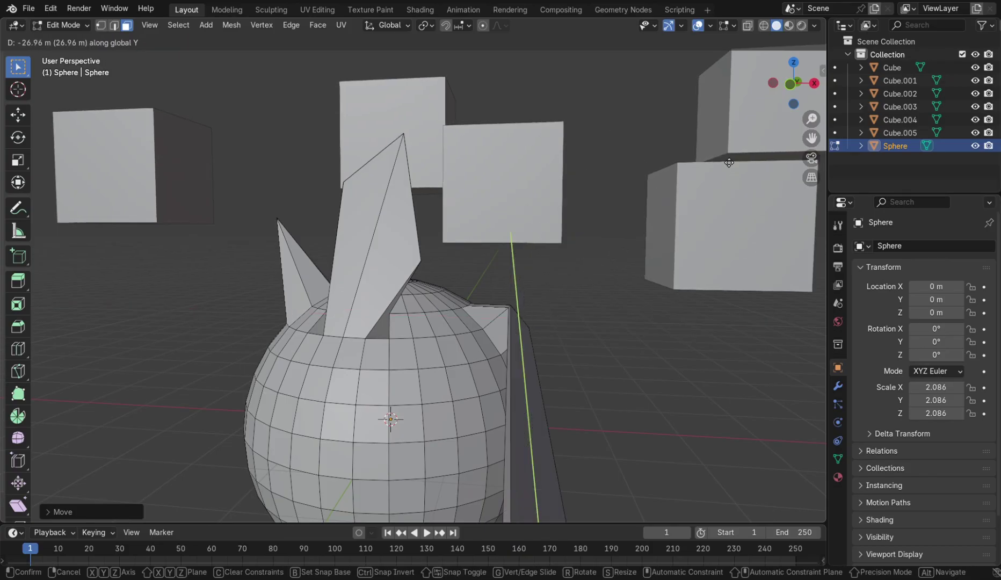
pyautogui.click(704, 104)
# Inset a face at the middle of the sphere's front by about 0.09 m and delete it to open a hole.
pyautogui.scroll(-4, 485, 415)
pyautogui.scroll(1, 484, 414)
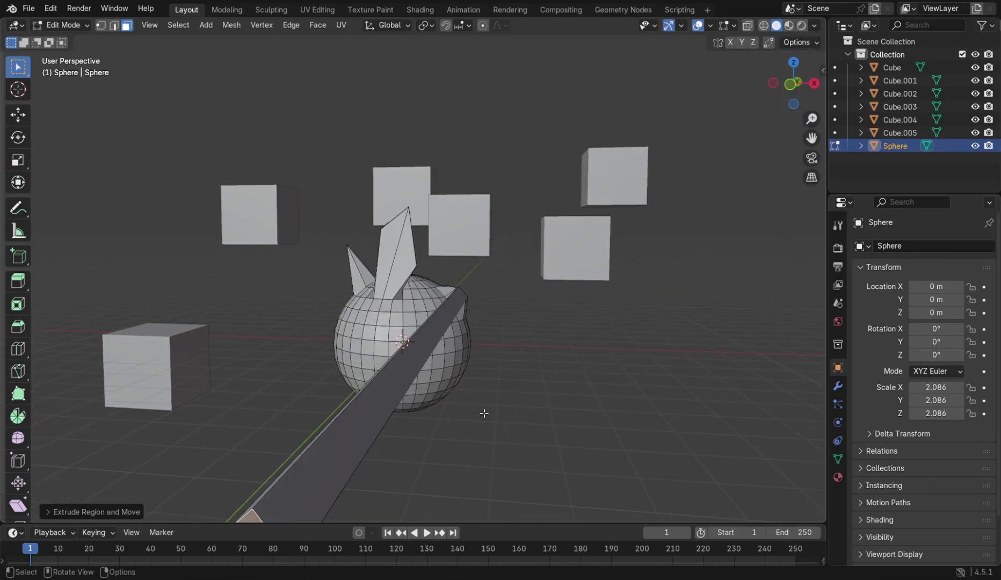
pyautogui.scroll(-3, 484, 413)
pyautogui.scroll(6, 492, 407)
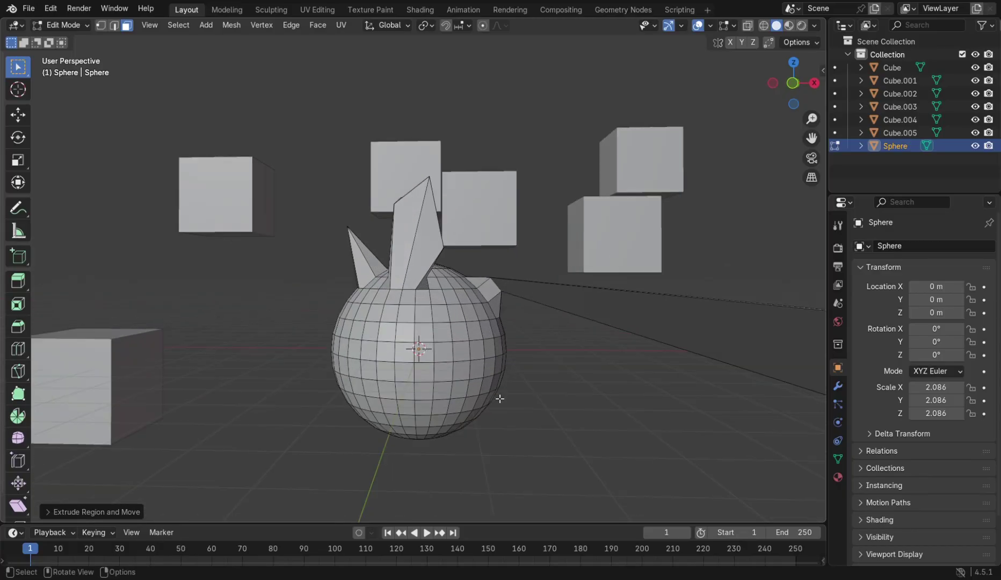
pyautogui.click(438, 344)
pyautogui.scroll(2, 438, 344)
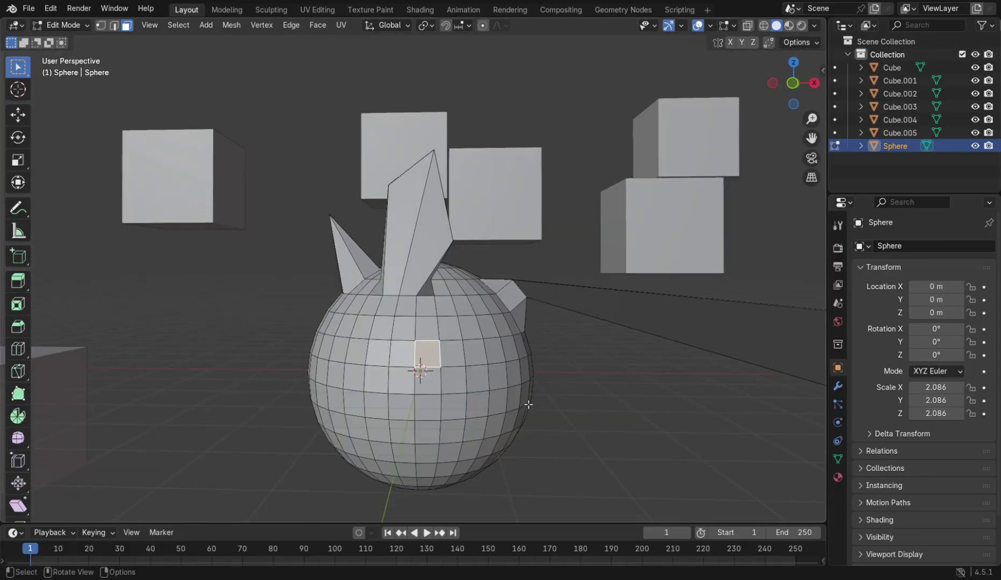
pyautogui.press('i')
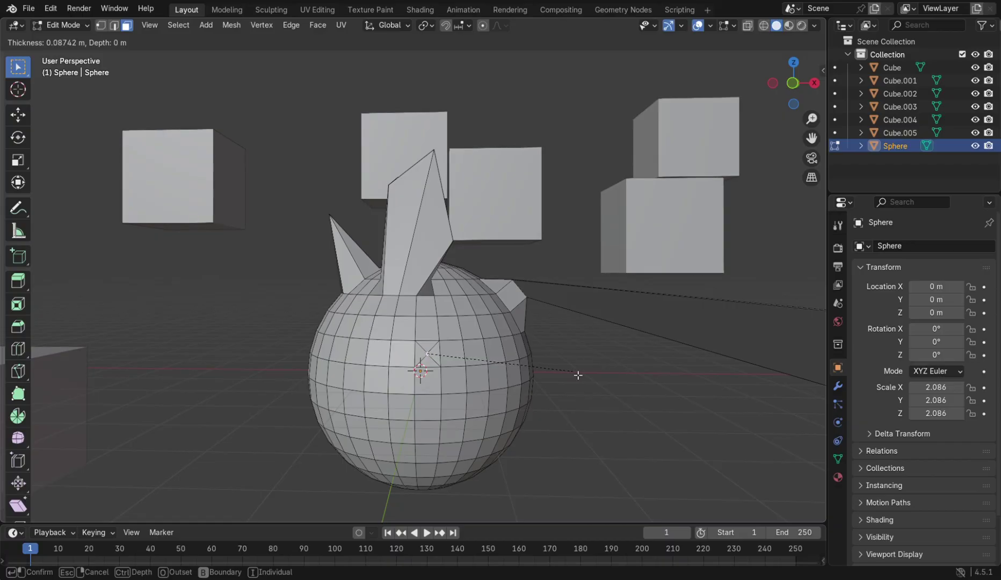
pyautogui.click(583, 376)
pyautogui.moveTo(556, 382); pyautogui.dragTo(515, 393, button='middle')
pyautogui.press('x')
pyautogui.click(501, 394)
# Delete the face diagonally above the front hole using the Faces option.
pyautogui.scroll(5, 505, 396)
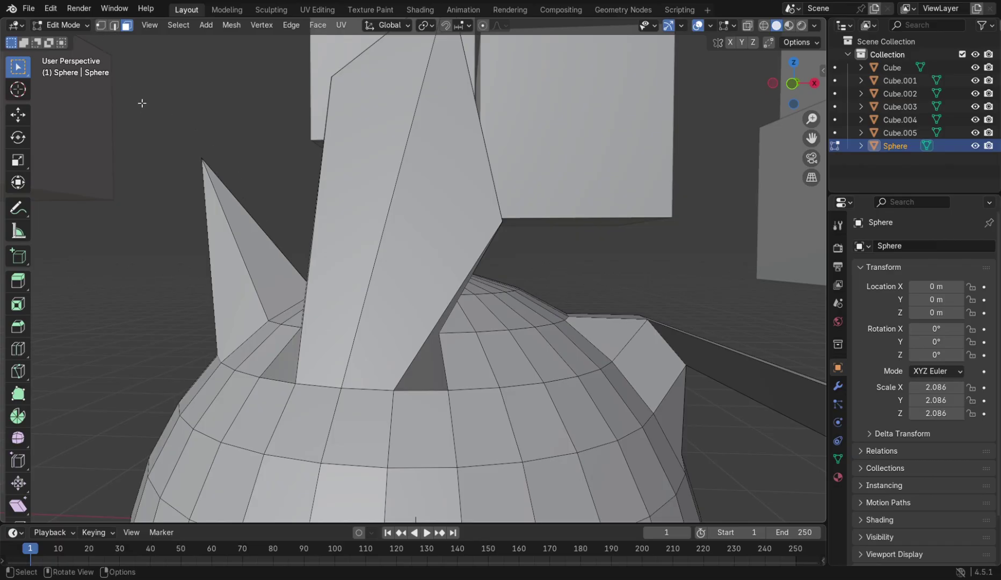
pyautogui.click(102, 26)
pyautogui.moveTo(411, 253); pyautogui.dragTo(411, 287, button='middle')
pyautogui.click(126, 27)
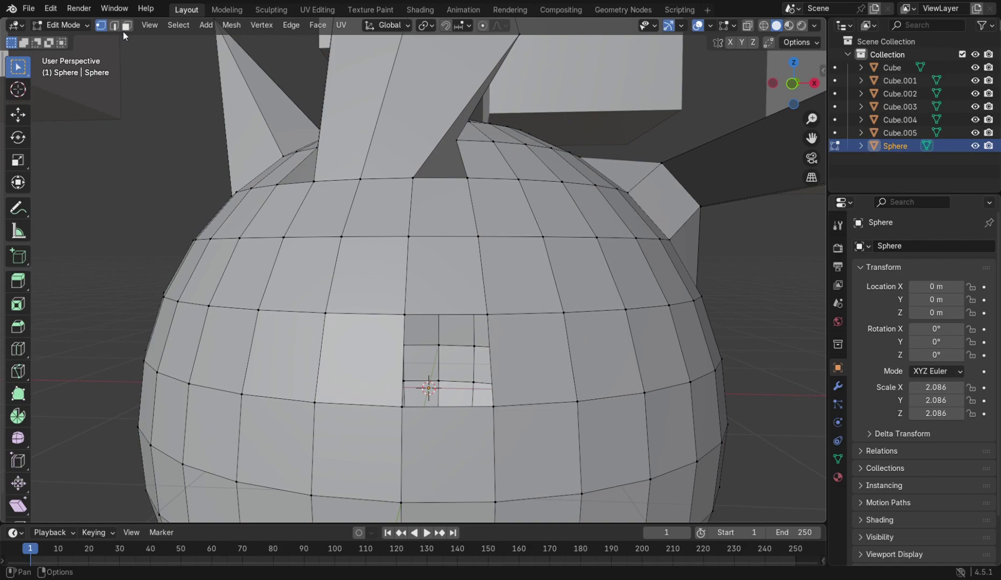
pyautogui.click(385, 287)
pyautogui.press('x')
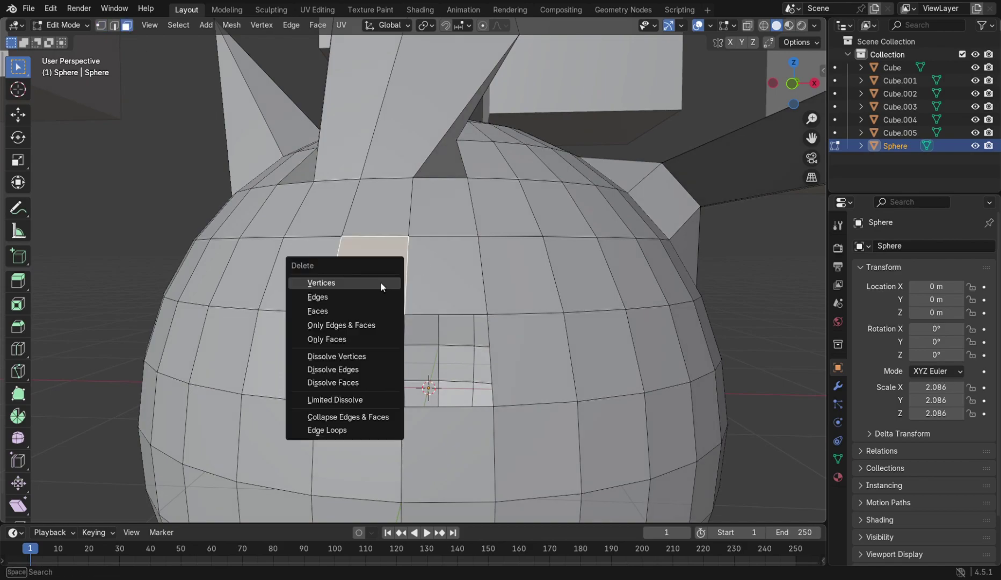
pyautogui.click(372, 310)
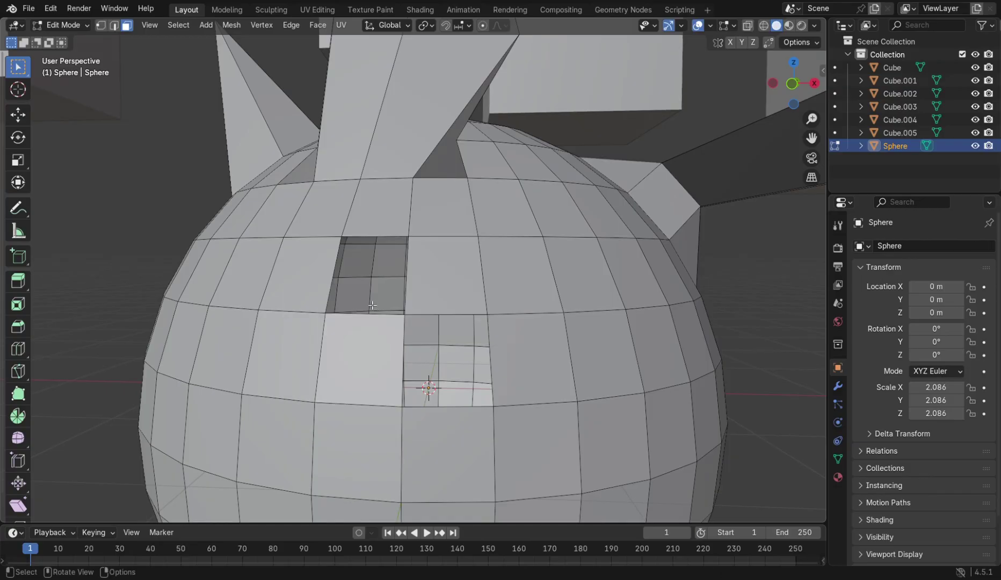
# Delete a face to the lower left of the front hole using the Vertices option.
pyautogui.click(276, 445)
pyautogui.click(63, 25)
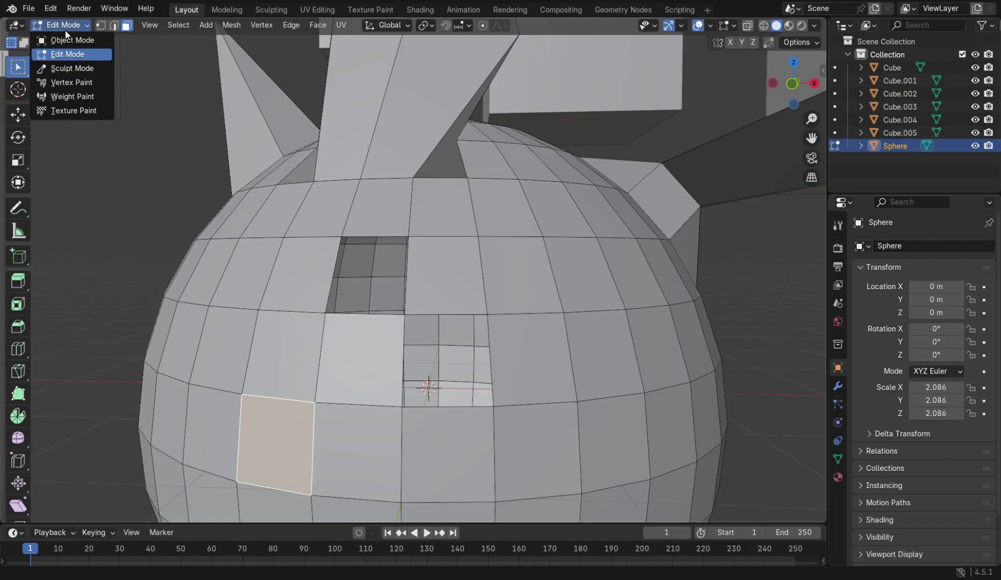
pyautogui.press('x')
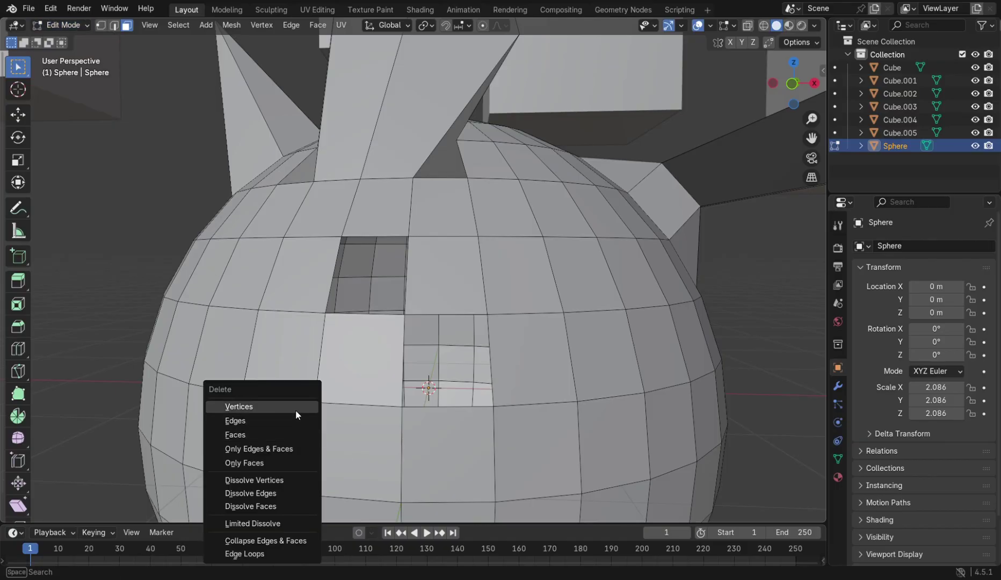
pyautogui.click(295, 408)
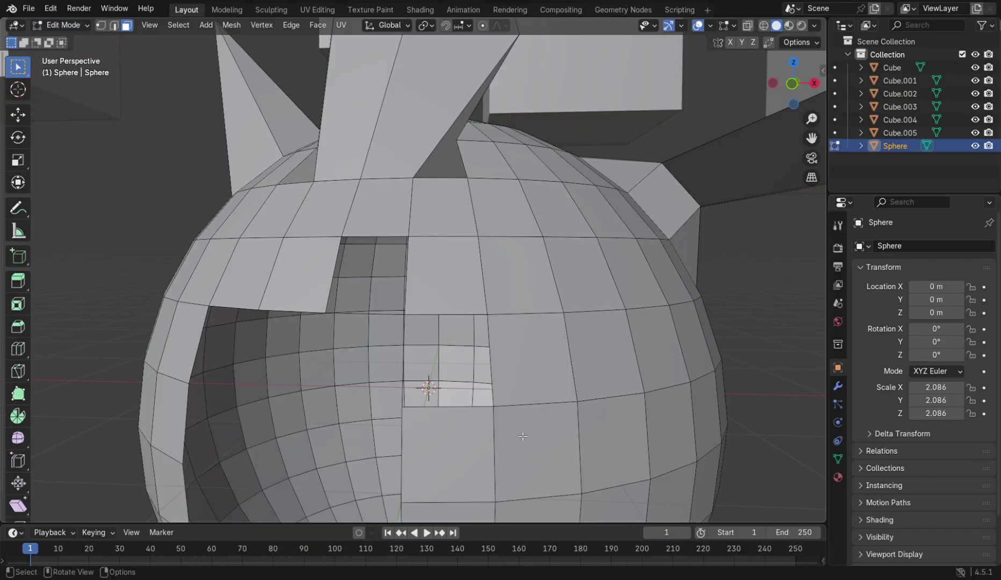
# In vertex selection, delete the four corner vertices of an intact face on the sphere's right front.
pyautogui.click(100, 26)
pyautogui.scroll(5, 456, 362)
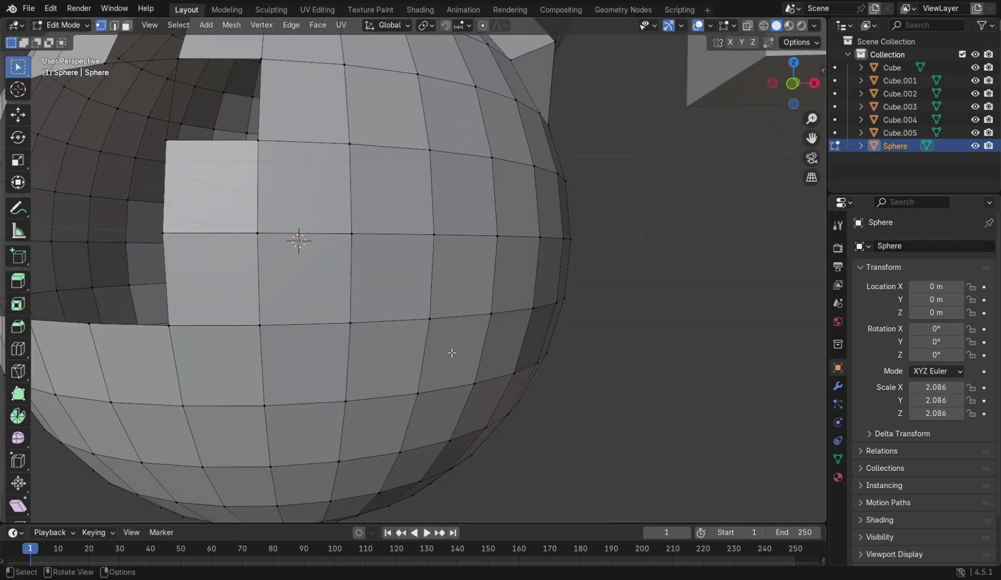
pyautogui.click(352, 235)
pyautogui.keyDown('shift'); pyautogui.click(434, 234); pyautogui.keyUp('shift')
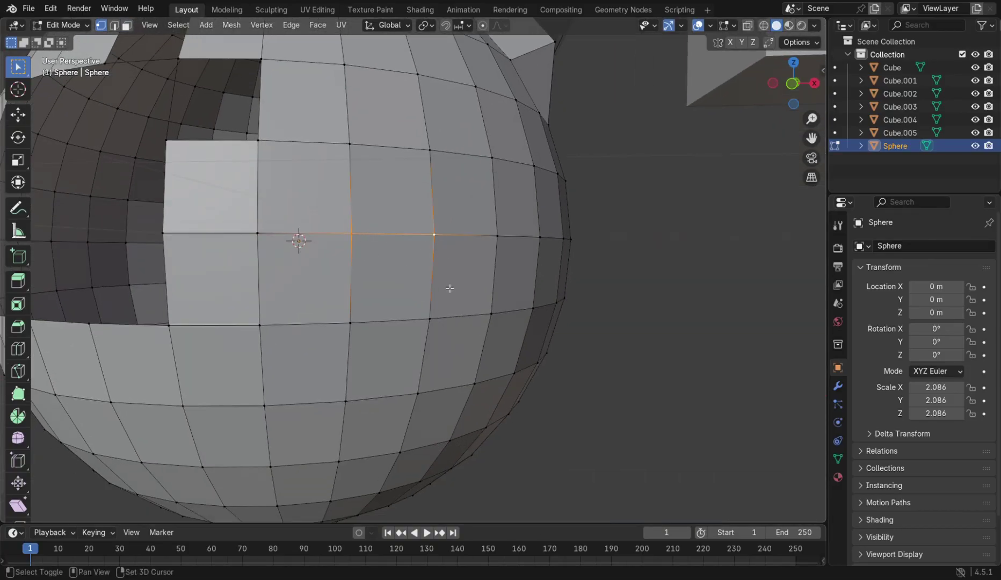
pyautogui.keyDown('shift'); pyautogui.click(430, 319); pyautogui.keyUp('shift')
pyautogui.keyDown('shift'); pyautogui.click(350, 326); pyautogui.keyUp('shift')
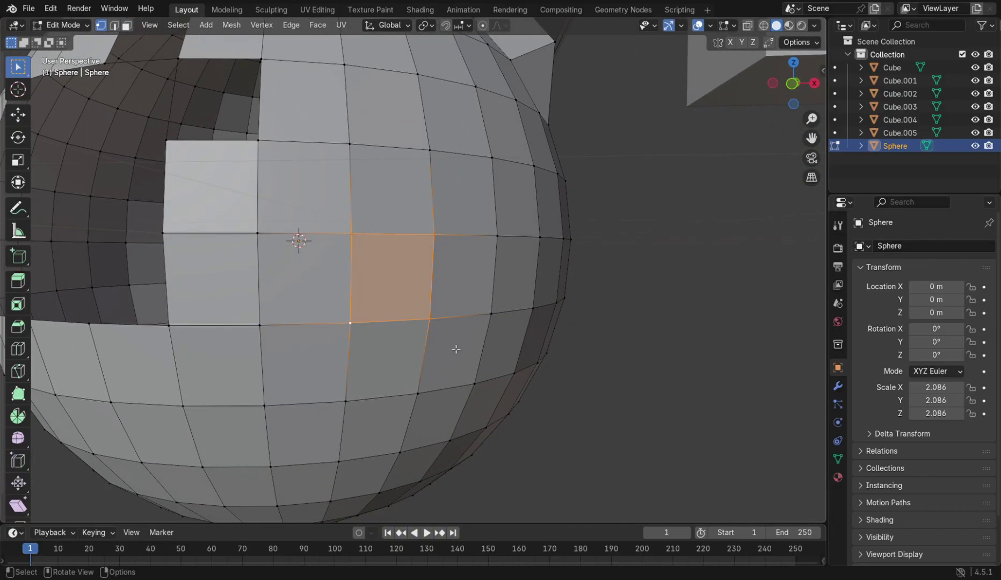
pyautogui.press('x')
pyautogui.click(391, 298)
# In edge selection, delete a single vertical edge on the sphere's right side with the Edges option.
pyautogui.moveTo(594, 310); pyautogui.dragTo(530, 301, button='middle')
pyautogui.scroll(3, 242, 196)
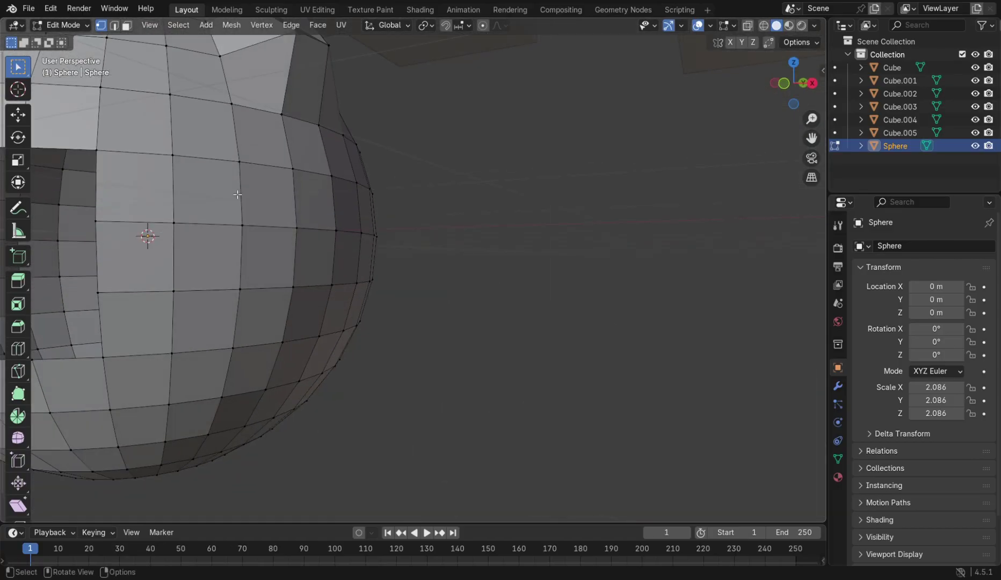
pyautogui.click(114, 26)
pyautogui.click(300, 203)
pyautogui.press('x')
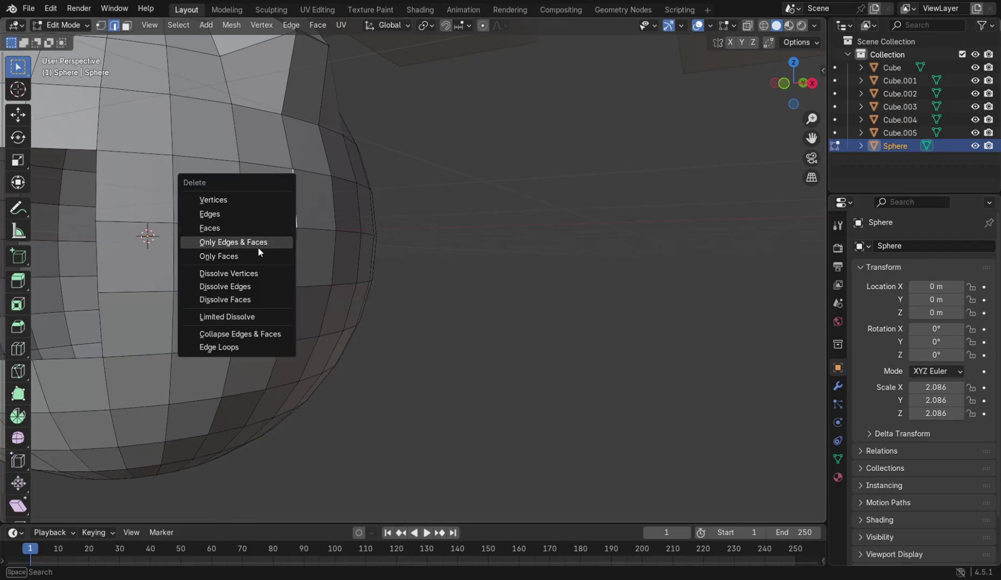
pyautogui.click(252, 216)
# Return to Object Mode and delete all objects in the scene.
pyautogui.moveTo(252, 218); pyautogui.dragTo(355, 240, button='middle')
pyautogui.scroll(-10, 355, 239)
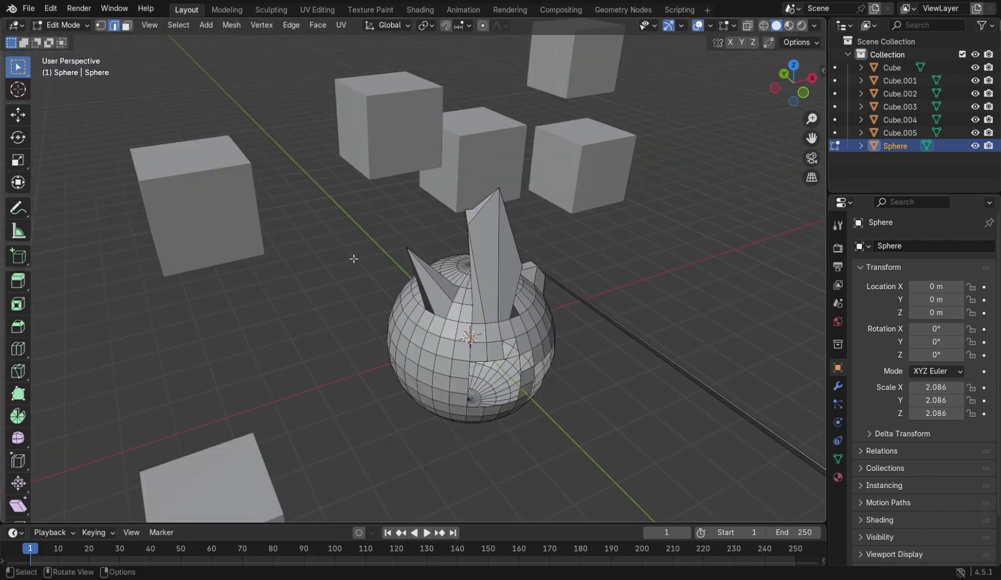
pyautogui.click(51, 29)
pyautogui.click(64, 41)
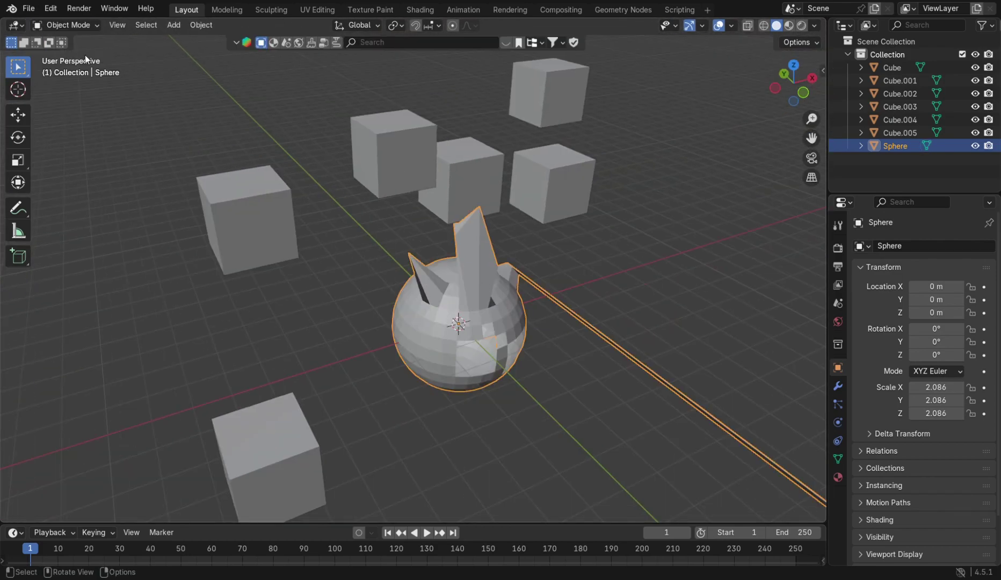
pyautogui.press('a')
pyautogui.press('x')
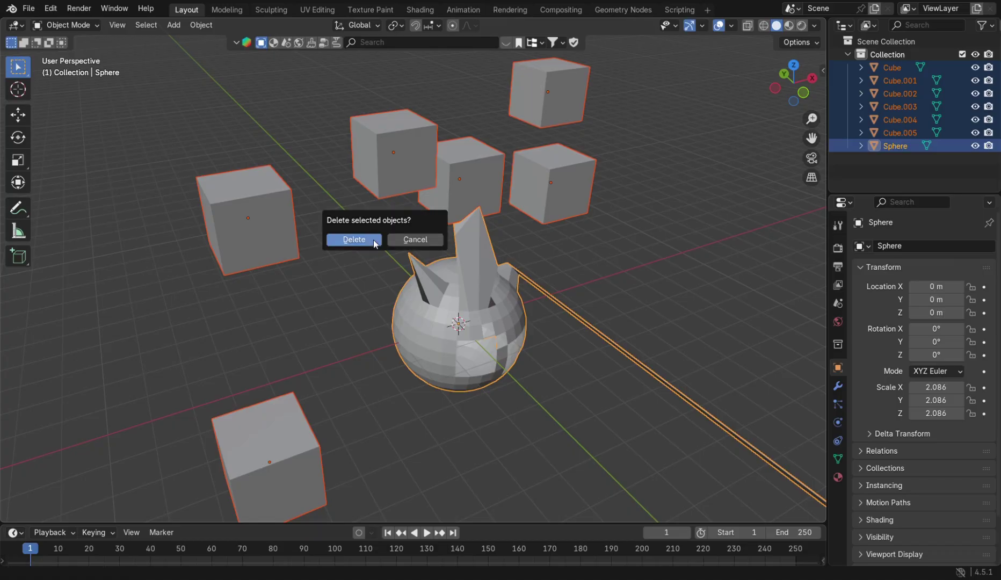
pyautogui.click(374, 242)
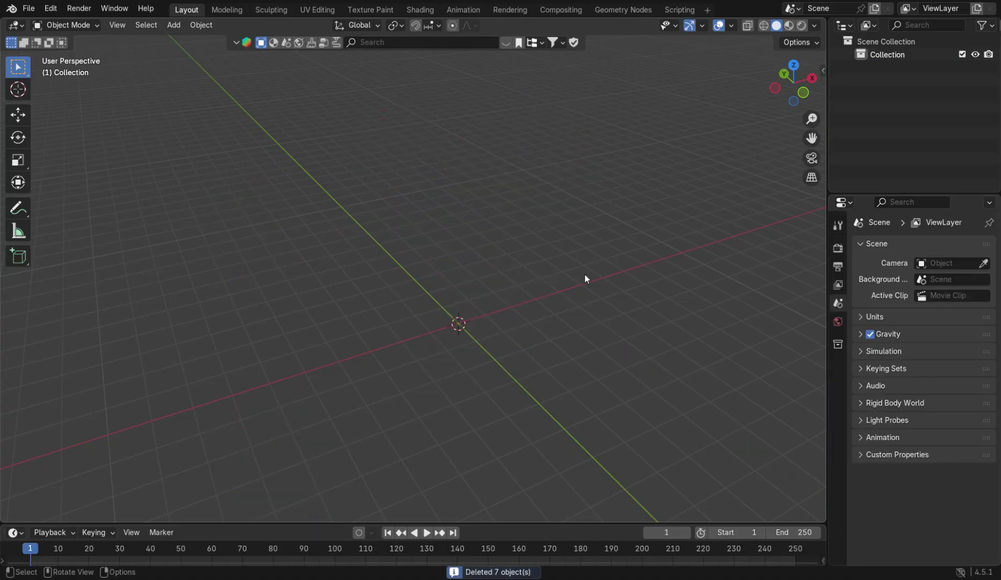
pyautogui.click(81, 26)
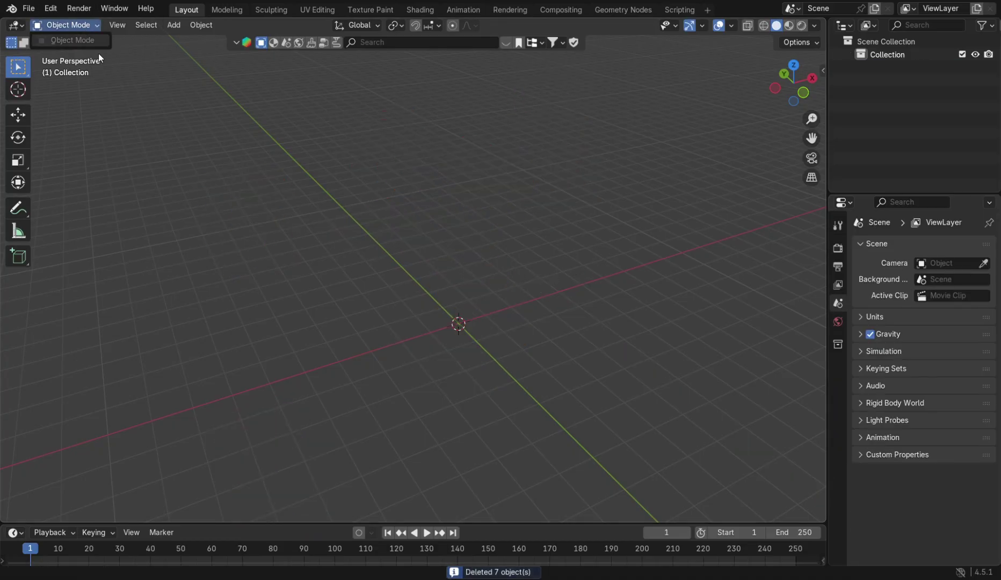
pyautogui.hotkey('shift', 'a')
pyautogui.moveTo(419, 218)
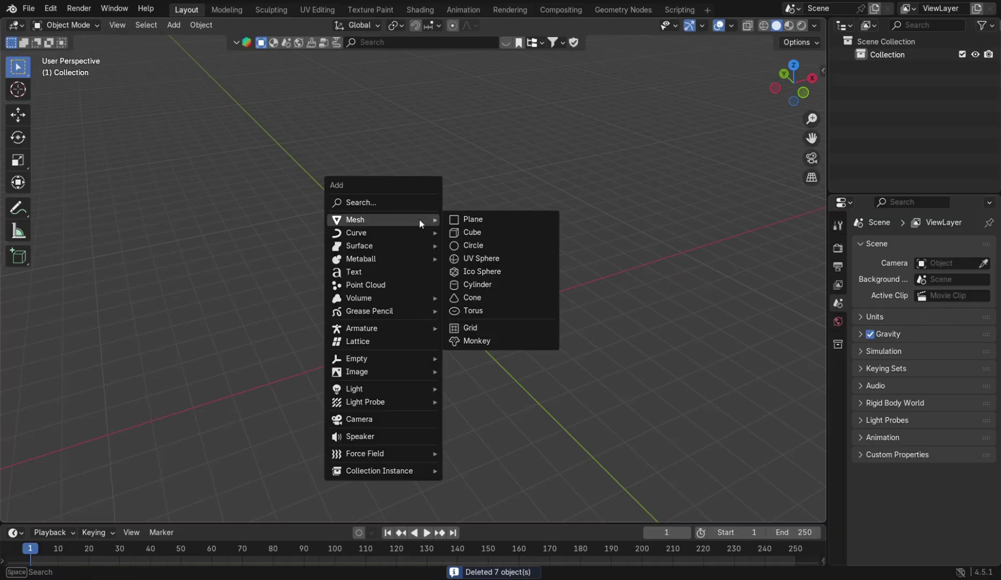
pyautogui.click(489, 248)
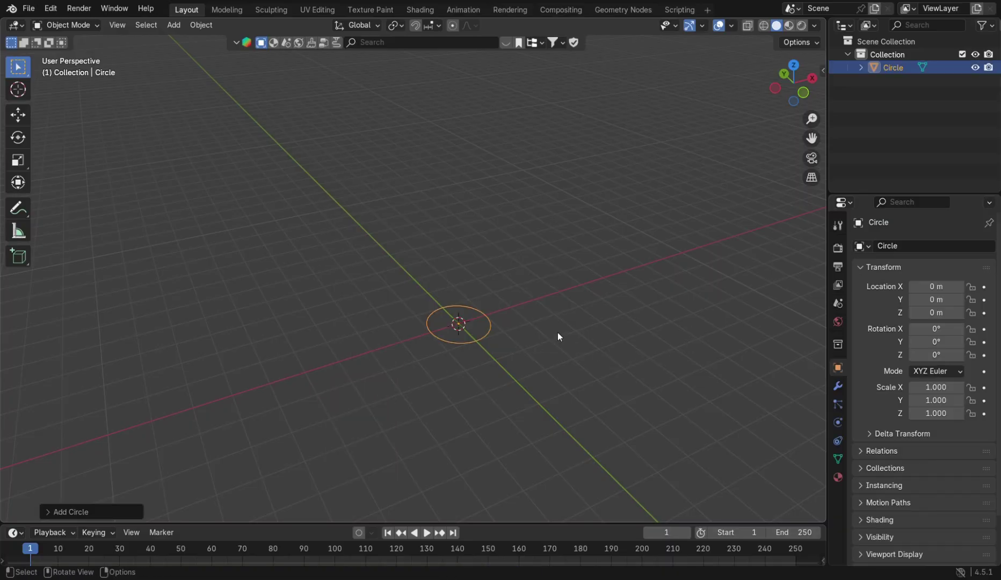
pyautogui.press('Delete')
# Add a UV sphere mesh at the origin of the empty scene.
pyautogui.hotkey('shift', 'a')
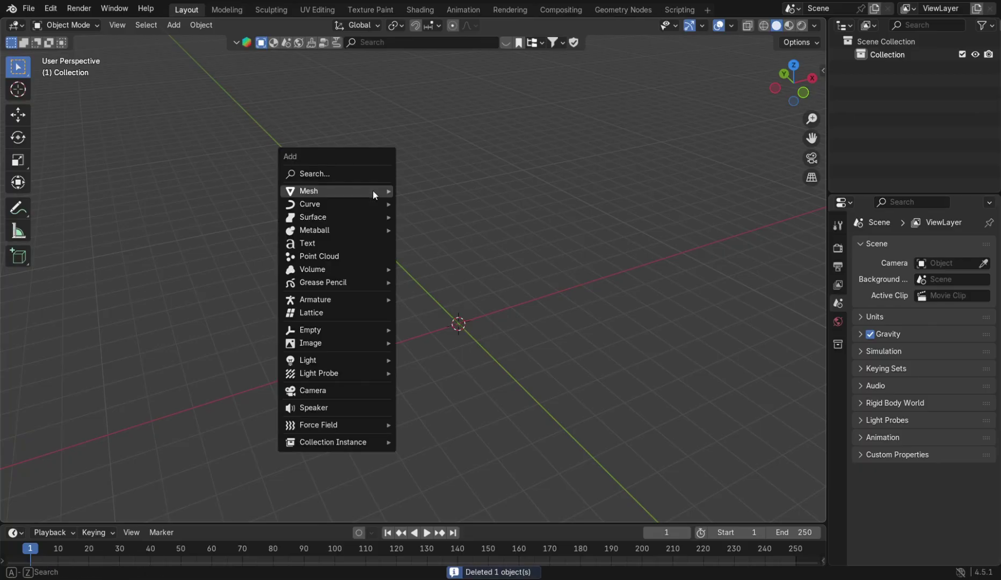
pyautogui.moveTo(373, 192)
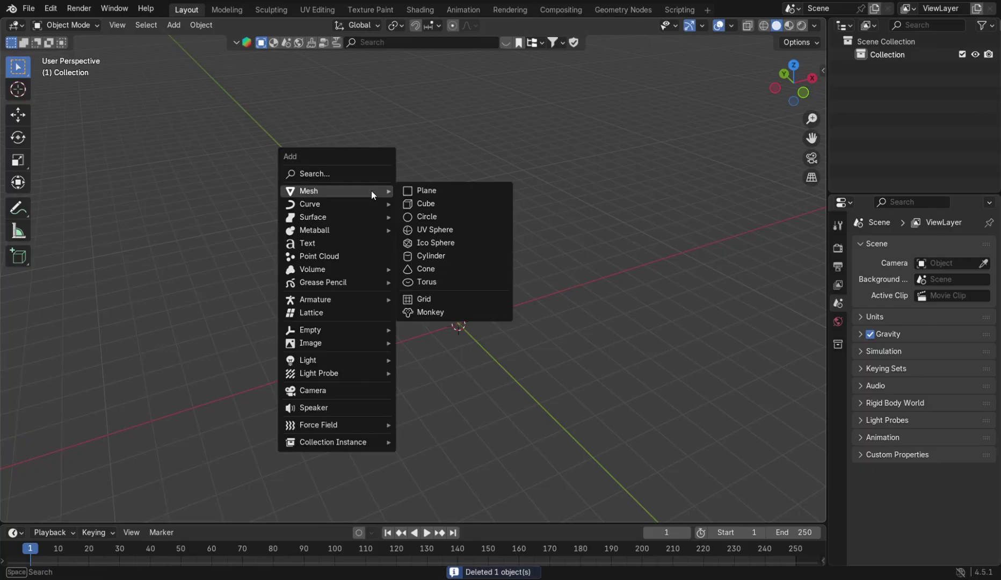
pyautogui.click(460, 232)
# Open the list of interaction modes for the new sphere.
pyautogui.moveTo(556, 347); pyautogui.dragTo(509, 307, button='middle')
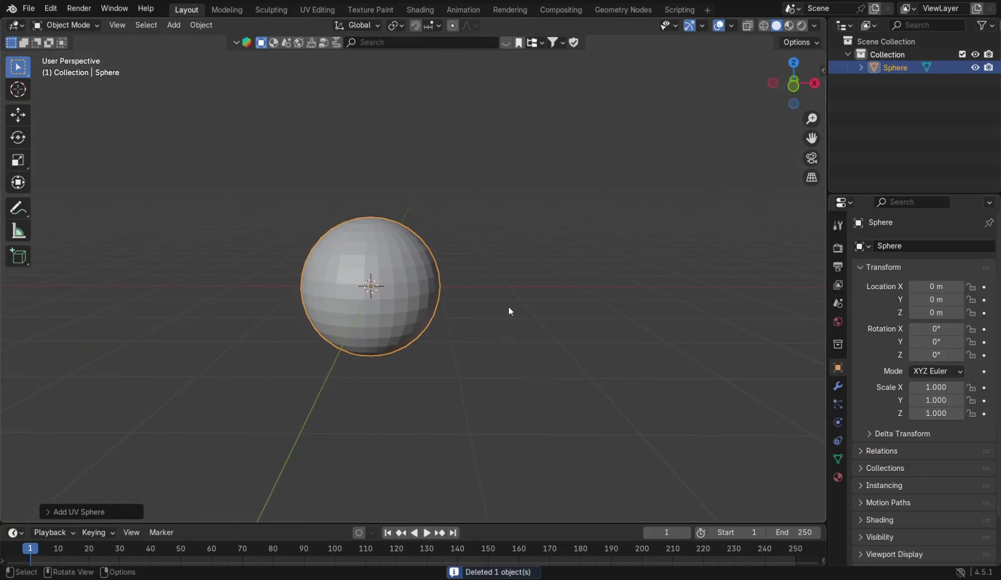
pyautogui.scroll(3, 509, 310)
pyautogui.scroll(-5, 529, 279)
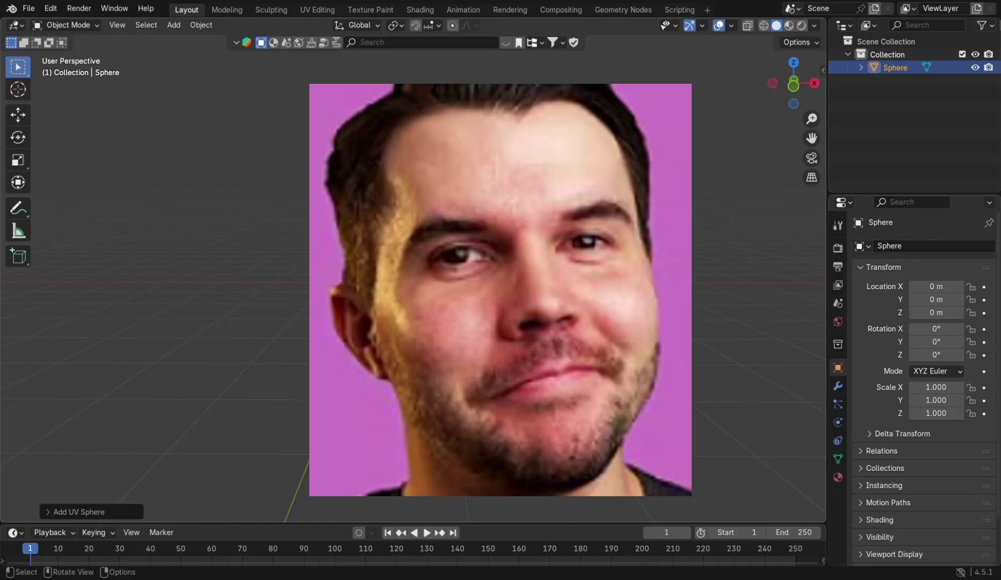
pyautogui.moveTo(435, 280); pyautogui.dragTo(573, 256, button='middle')
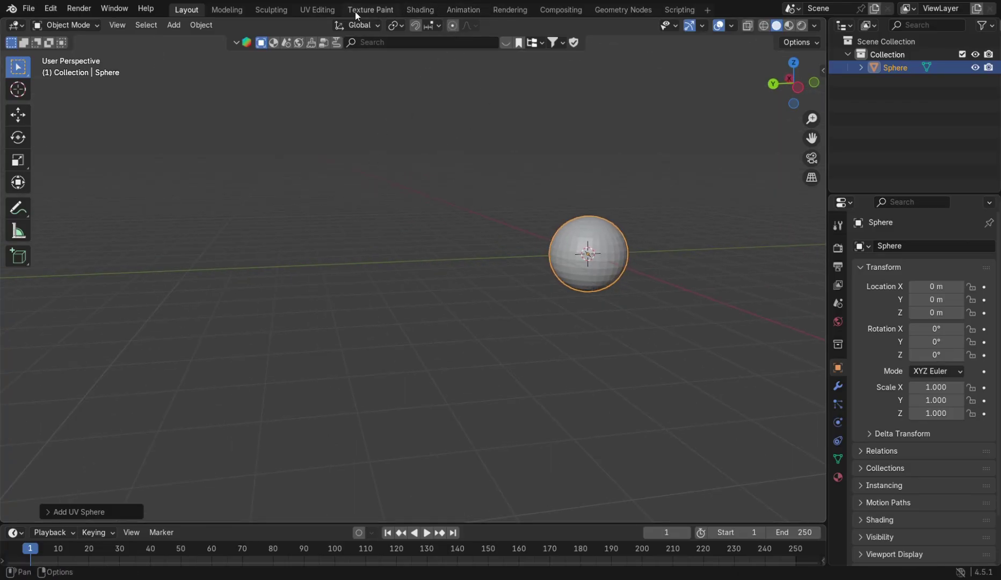
pyautogui.moveTo(566, 241); pyautogui.dragTo(325, 194, button='middle')
pyautogui.click(83, 24)
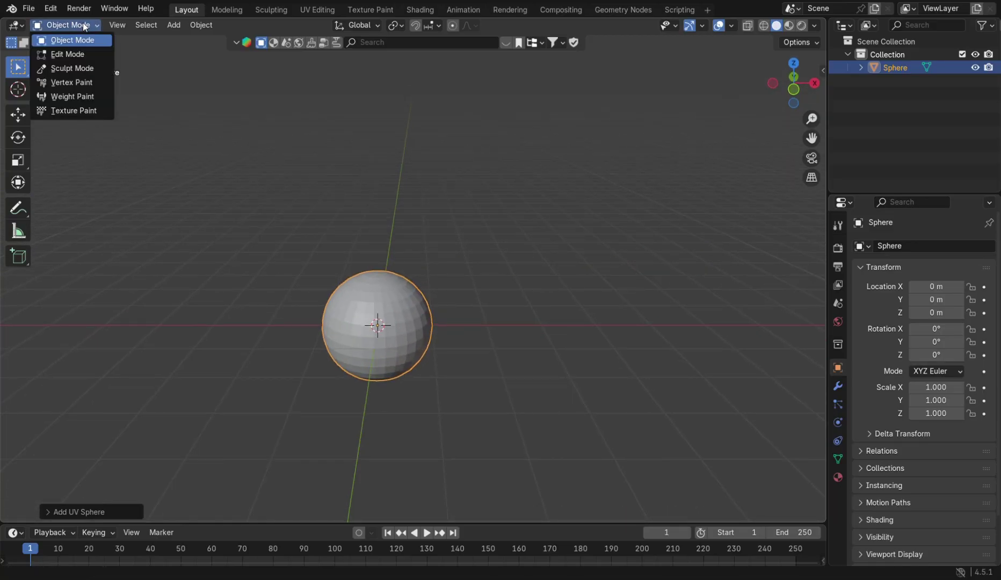